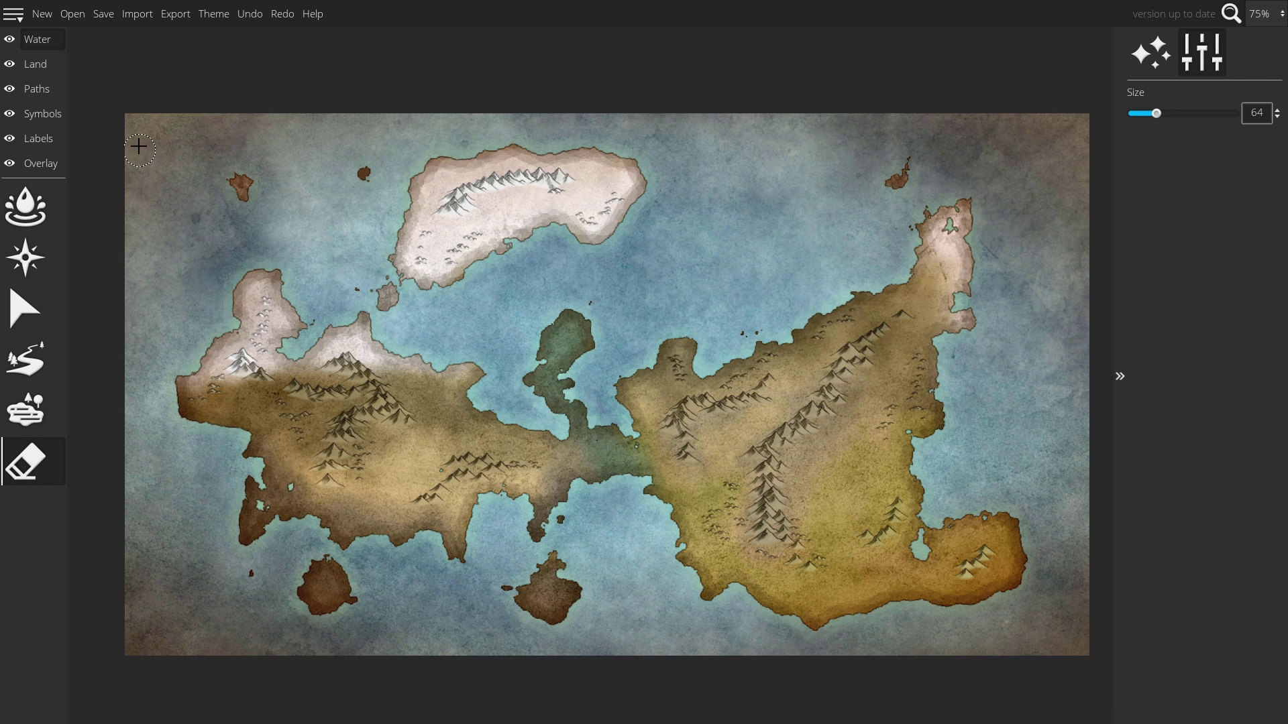
Drag a winding river eastward across the eastern continent's southern lowlands with the River tool at width about 7.
{"action": "left_click", "coordinate": [38, 43]}
{"action": "left_click", "coordinate": [27, 367]}
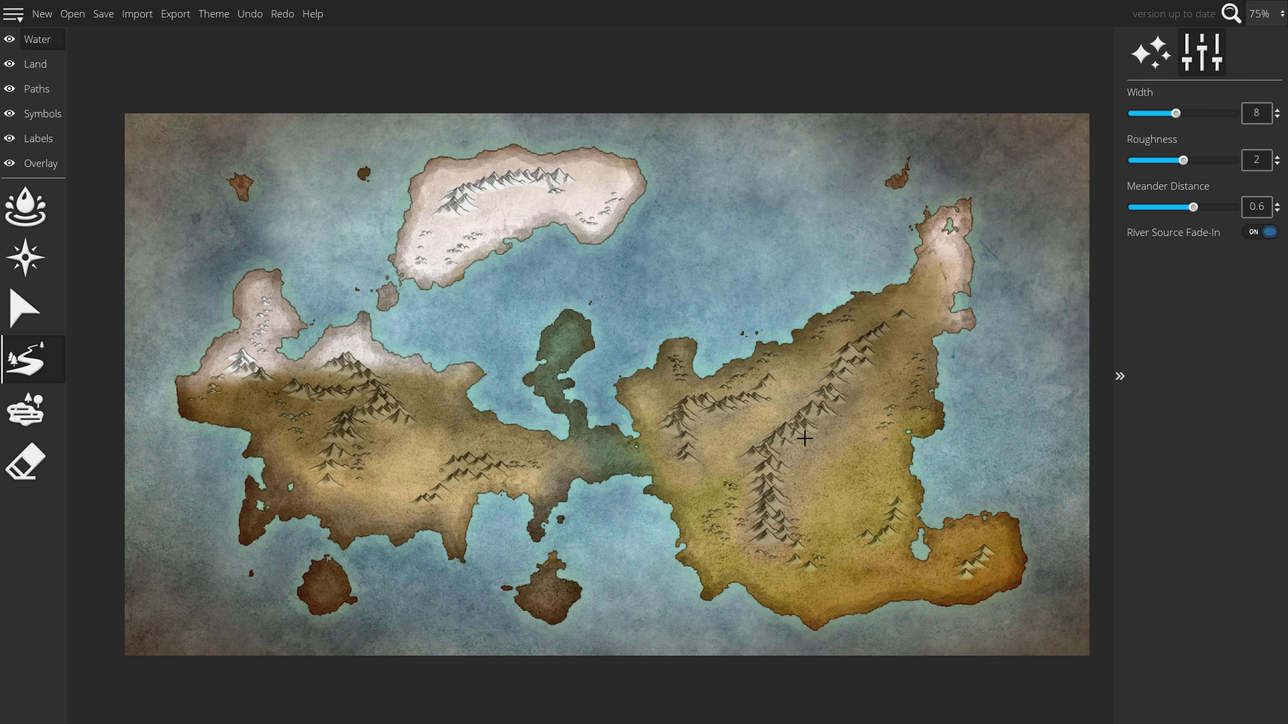
{"action": "mouse_move", "coordinate": [803, 441]}
{"action": "left_mouse_down"}
{"action": "mouse_move", "coordinate": [825, 488]}
{"action": "mouse_move", "coordinate": [870, 488]}
{"action": "mouse_move", "coordinate": [816, 493]}
{"action": "mouse_move", "coordinate": [833, 496]}
{"action": "mouse_move", "coordinate": [828, 445]}
{"action": "mouse_move", "coordinate": [856, 413]}
{"action": "mouse_move", "coordinate": [866, 491]}
{"action": "mouse_move", "coordinate": [840, 501]}
{"action": "left_mouse_up"}
{"action": "mouse_move", "coordinate": [795, 440]}
{"action": "left_mouse_down"}
{"action": "mouse_move", "coordinate": [828, 501]}
{"action": "mouse_move", "coordinate": [816, 506]}
{"action": "mouse_move", "coordinate": [873, 457]}
{"action": "mouse_move", "coordinate": [920, 462]}
{"action": "left_mouse_up"}
{"action": "scroll", "coordinate": [825, 496], "scroll_direction": "down", "scroll_amount": 1}
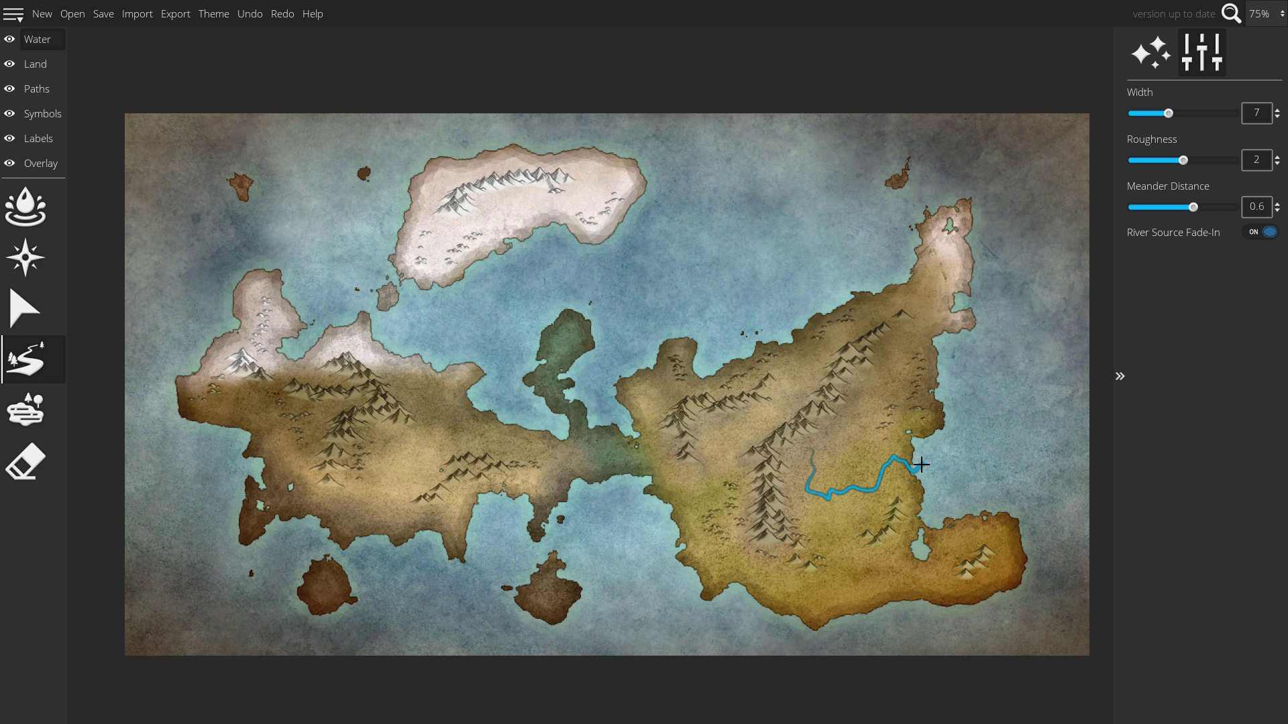
{"action": "left_click_drag", "start_coordinate": [919, 467], "coordinate": [918, 464]}
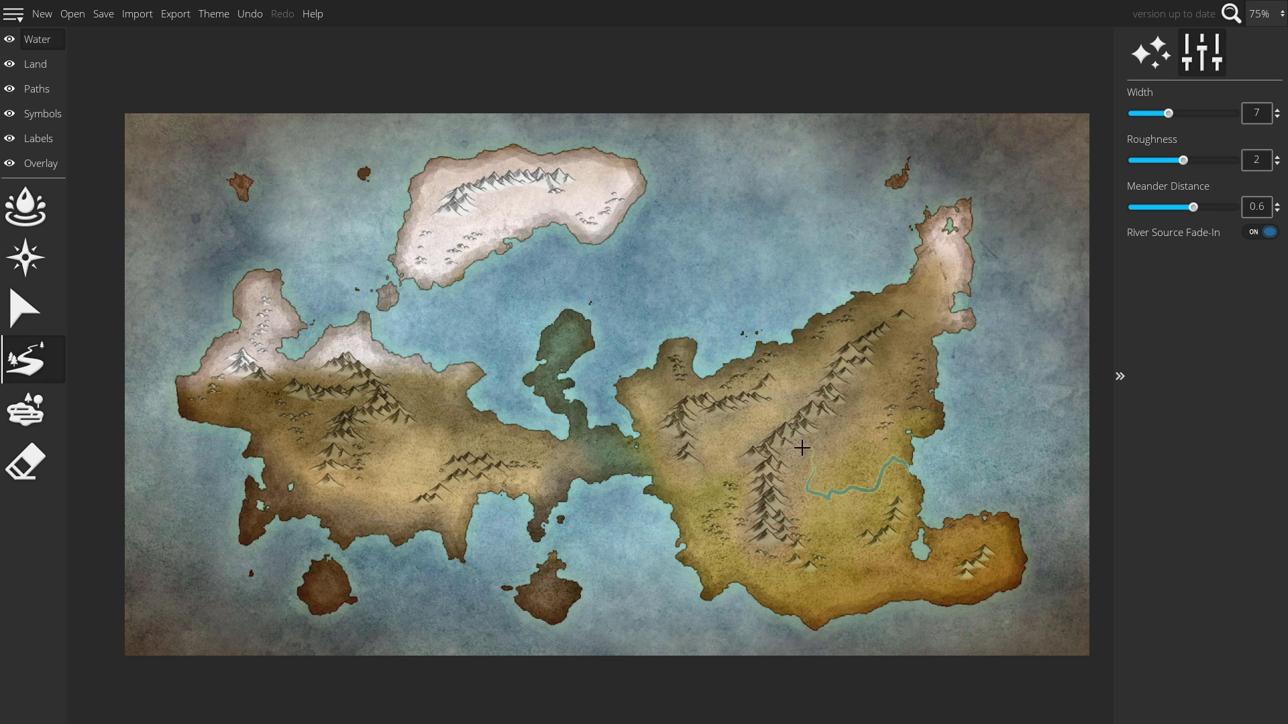
{"action": "key", "text": "ctrl+z"}
Wipe the old river with the Eraser, then drag a new river from the mountain foothills east to the coast.
{"action": "left_click", "coordinate": [46, 470]}
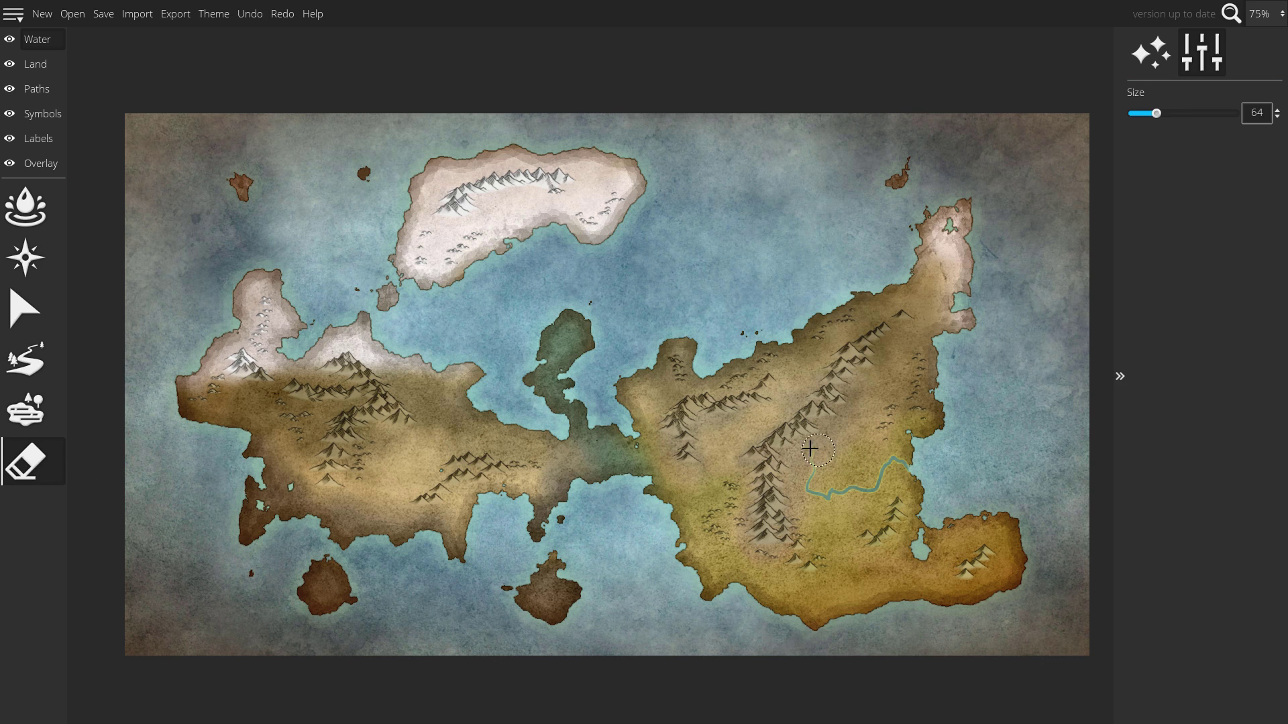
{"action": "mouse_move", "coordinate": [808, 453]}
{"action": "left_mouse_down"}
{"action": "mouse_move", "coordinate": [810, 488]}
{"action": "mouse_move", "coordinate": [886, 476]}
{"action": "mouse_move", "coordinate": [788, 441]}
{"action": "left_mouse_up"}
{"action": "key", "text": "r"}
{"action": "scroll", "coordinate": [899, 479], "scroll_direction": "up", "scroll_amount": 4}
{"action": "mouse_move", "coordinate": [570, 403]}
{"action": "left_mouse_down"}
{"action": "mouse_move", "coordinate": [641, 473]}
{"action": "mouse_move", "coordinate": [691, 498]}
{"action": "mouse_move", "coordinate": [745, 460]}
{"action": "mouse_move", "coordinate": [671, 484]}
{"action": "mouse_move", "coordinate": [617, 469]}
{"action": "mouse_move", "coordinate": [666, 477]}
{"action": "mouse_move", "coordinate": [627, 481]}
{"action": "mouse_move", "coordinate": [742, 484]}
{"action": "mouse_move", "coordinate": [862, 457]}
{"action": "left_mouse_up"}
Try northern and southern tributaries while tweaking width and meander, ending with meander distance 1 and no rivers.
{"action": "scroll", "coordinate": [756, 474], "scroll_direction": "up", "scroll_amount": 2}
{"action": "scroll", "coordinate": [821, 465], "scroll_direction": "up", "scroll_amount": 3}
{"action": "key", "text": "ctrl+z"}
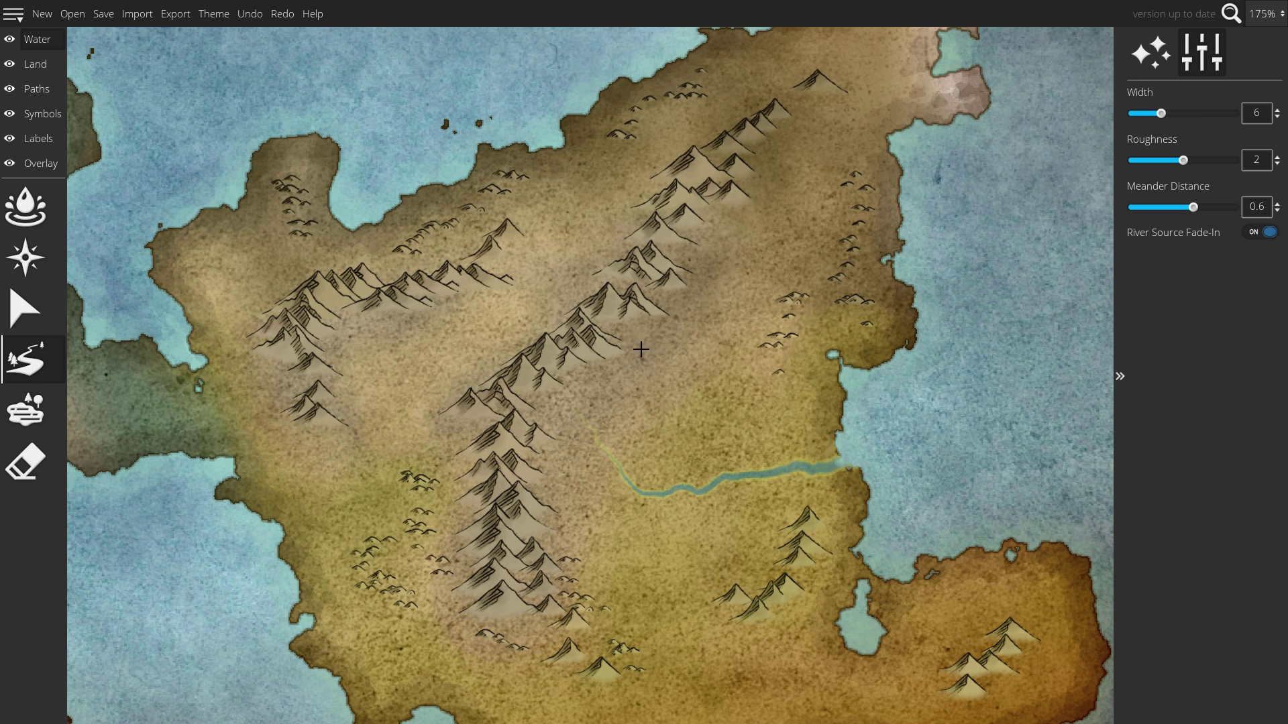
{"action": "mouse_move", "coordinate": [641, 345]}
{"action": "left_mouse_down"}
{"action": "mouse_move", "coordinate": [698, 370]}
{"action": "mouse_move", "coordinate": [753, 470]}
{"action": "left_mouse_up"}
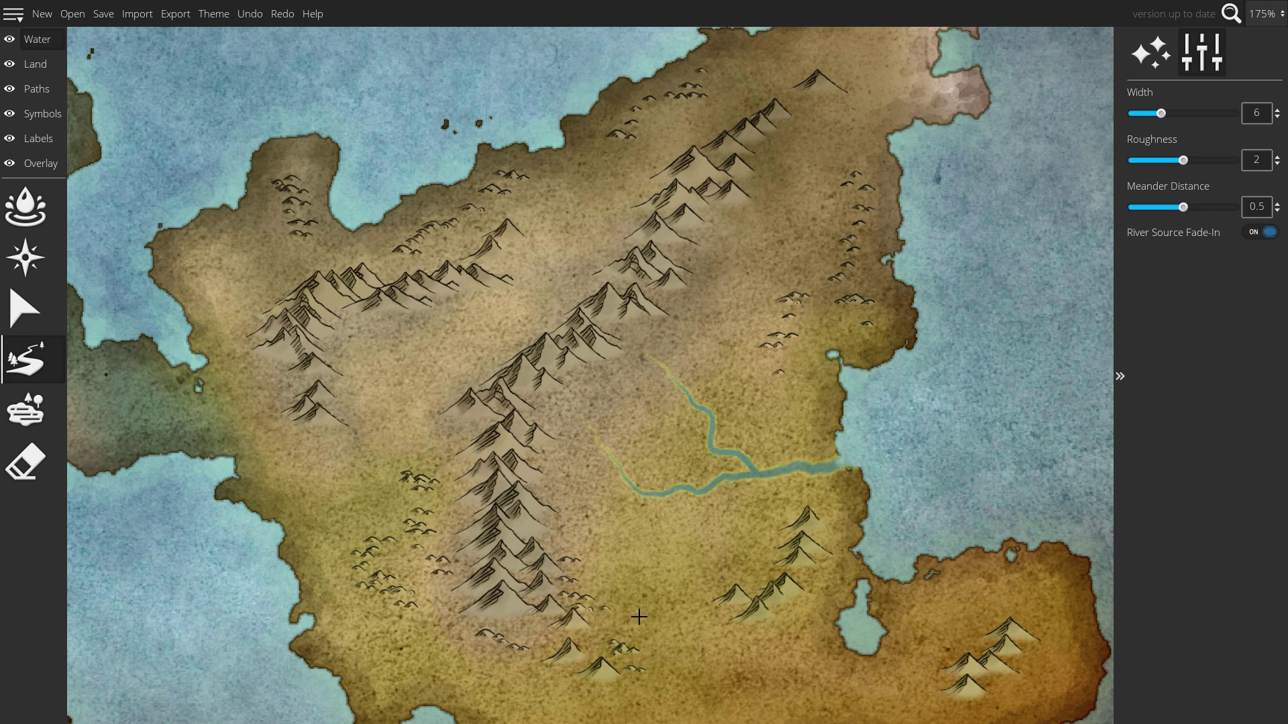
{"action": "mouse_move", "coordinate": [640, 621]}
{"action": "left_mouse_down"}
{"action": "mouse_move", "coordinate": [736, 542]}
{"action": "mouse_move", "coordinate": [758, 486]}
{"action": "mouse_move", "coordinate": [916, 417]}
{"action": "mouse_move", "coordinate": [1131, 235]}
{"action": "mouse_move", "coordinate": [1061, 216]}
{"action": "mouse_move", "coordinate": [833, 448]}
{"action": "mouse_move", "coordinate": [787, 475]}
{"action": "mouse_move", "coordinate": [1126, 287]}
{"action": "mouse_move", "coordinate": [1184, 184]}
{"action": "mouse_move", "coordinate": [1178, 163]}
{"action": "mouse_move", "coordinate": [1229, 158]}
{"action": "mouse_move", "coordinate": [1032, 247]}
{"action": "mouse_move", "coordinate": [872, 361]}
{"action": "mouse_move", "coordinate": [813, 461]}
{"action": "mouse_move", "coordinate": [770, 478]}
{"action": "mouse_move", "coordinate": [923, 419]}
{"action": "mouse_move", "coordinate": [1148, 252]}
{"action": "mouse_move", "coordinate": [1135, 191]}
{"action": "left_mouse_up"}
{"action": "left_click", "coordinate": [1133, 208]}
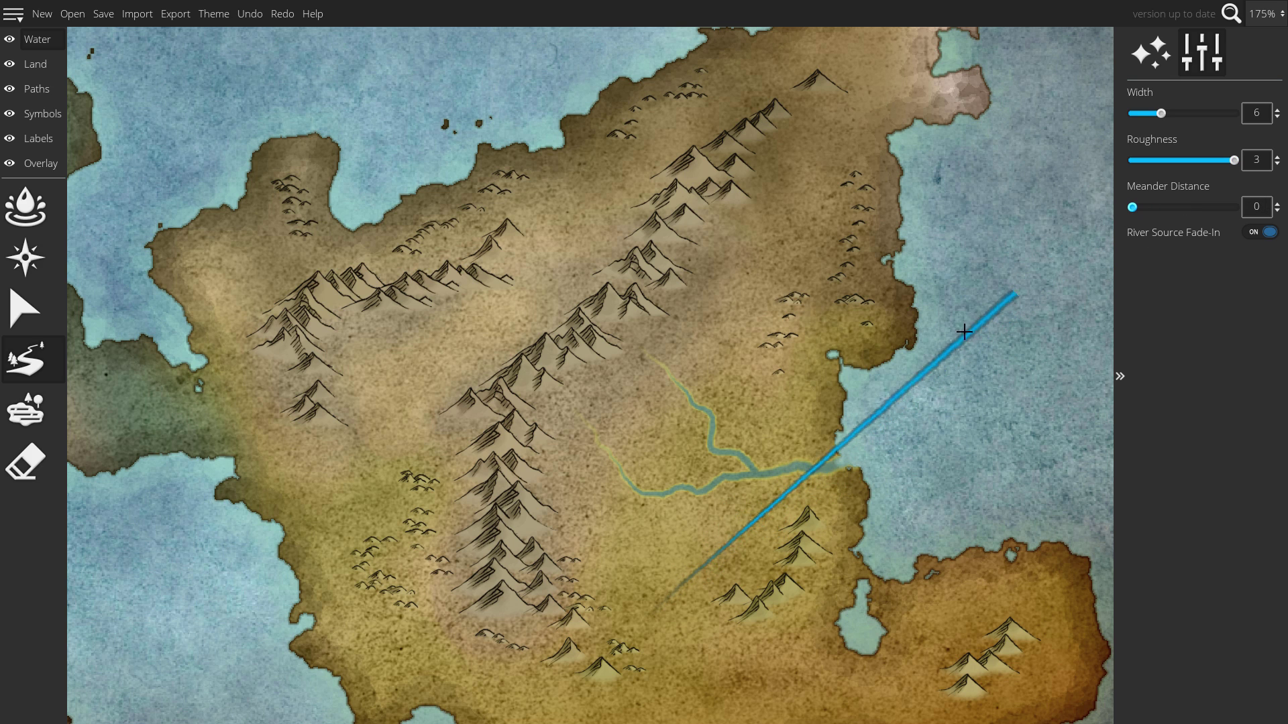
{"action": "left_click_drag", "start_coordinate": [1132, 207], "coordinate": [1234, 208]}
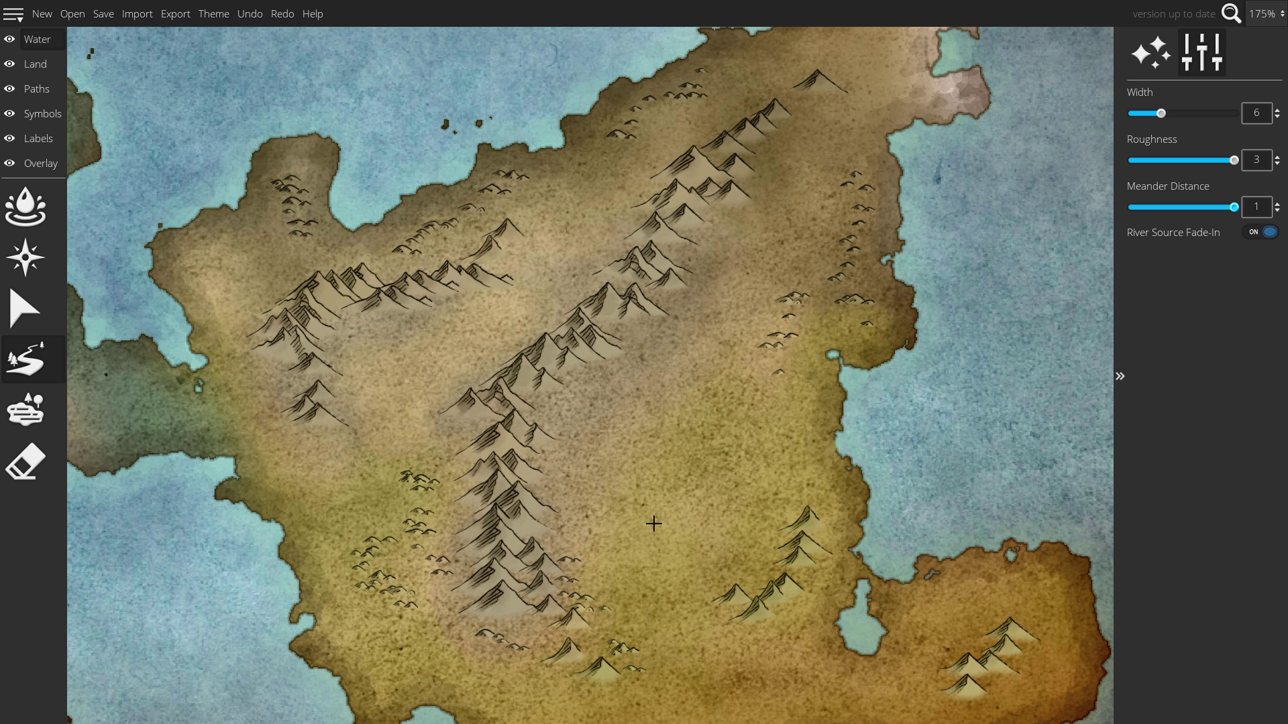
{"action": "left_click_drag", "start_coordinate": [644, 520], "coordinate": [733, 526]}
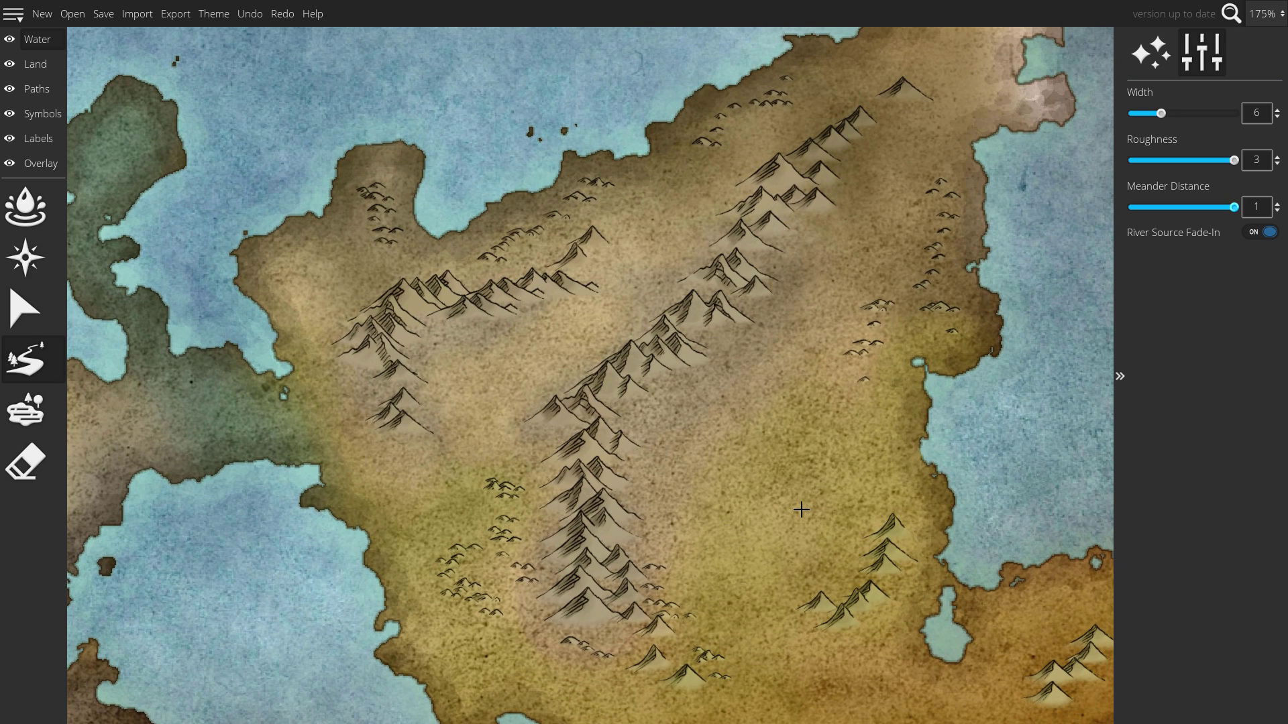
{"action": "scroll", "coordinate": [801, 510], "scroll_direction": "down", "scroll_amount": 2}
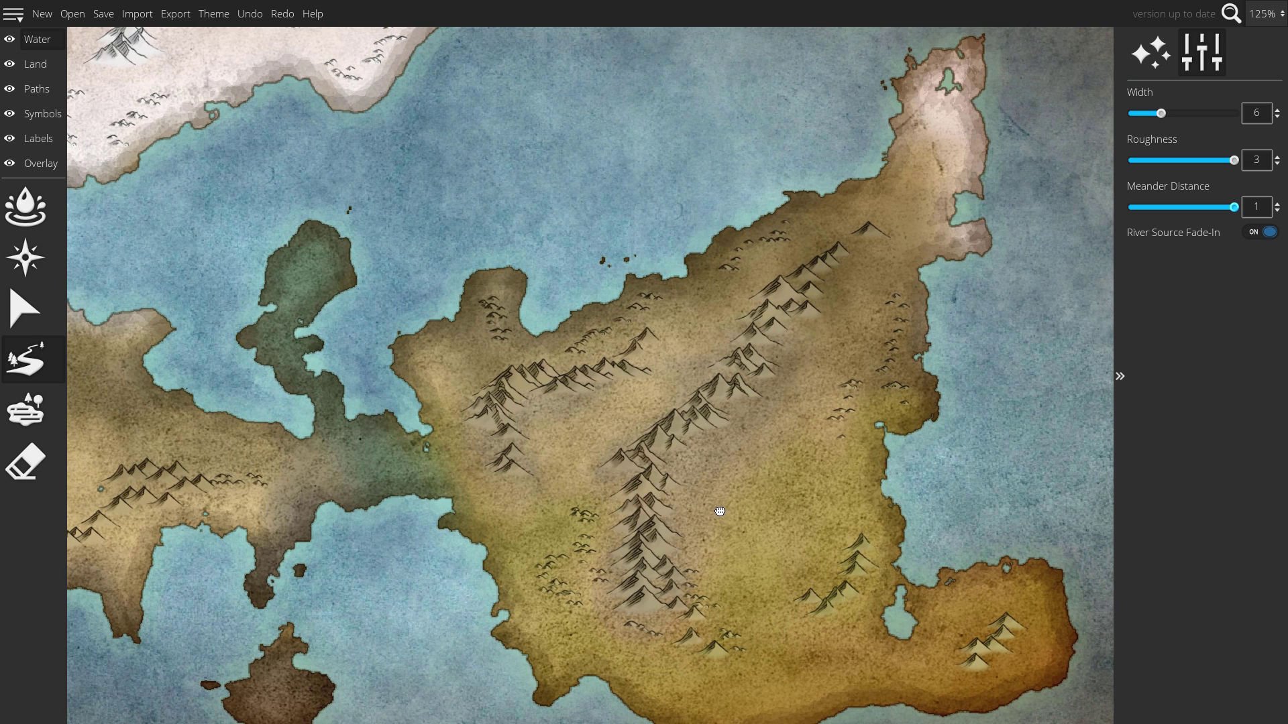
{"action": "left_click_drag", "start_coordinate": [712, 512], "coordinate": [751, 504]}
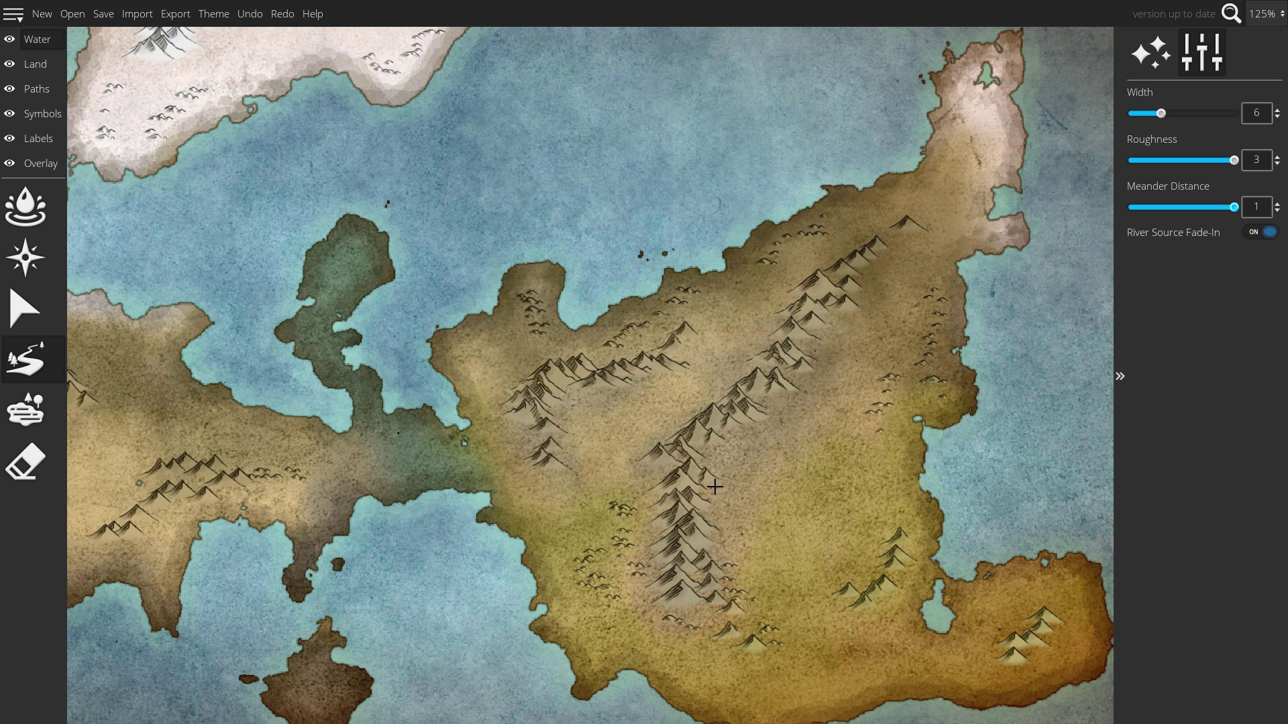
{"action": "left_click_drag", "start_coordinate": [715, 488], "coordinate": [754, 499]}
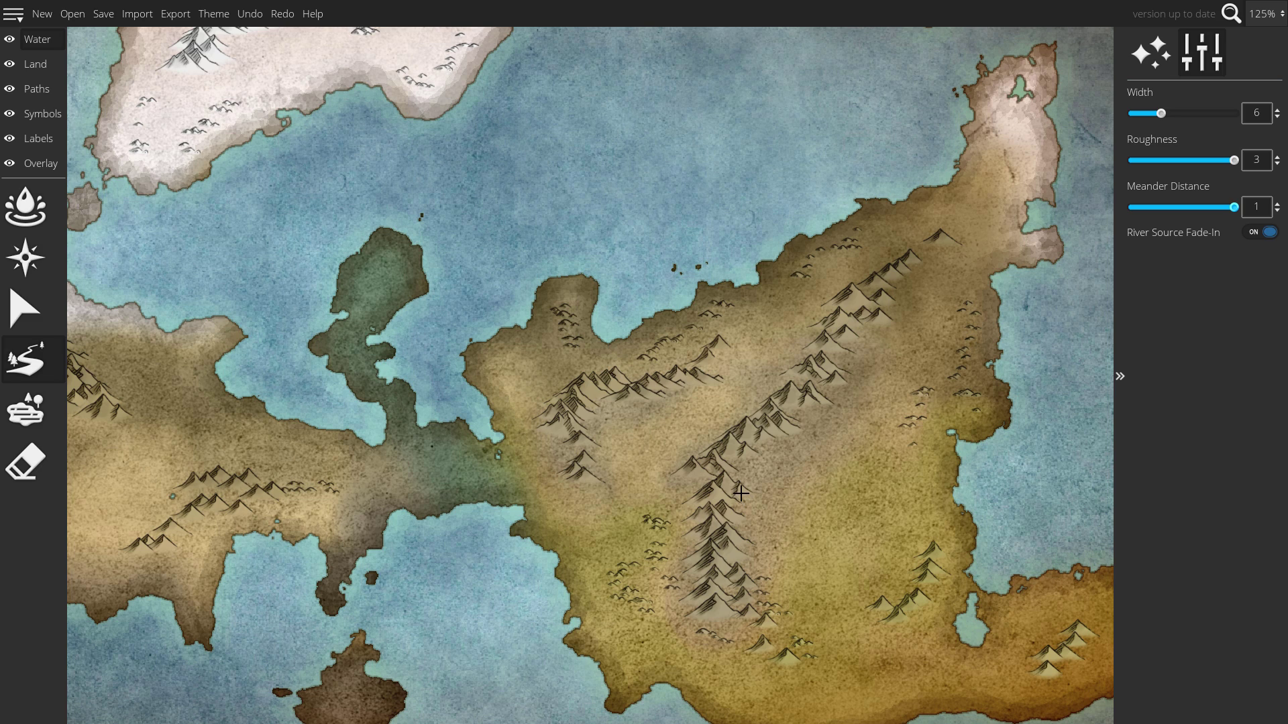
{"action": "scroll", "coordinate": [741, 490], "scroll_direction": "down", "scroll_amount": 2}
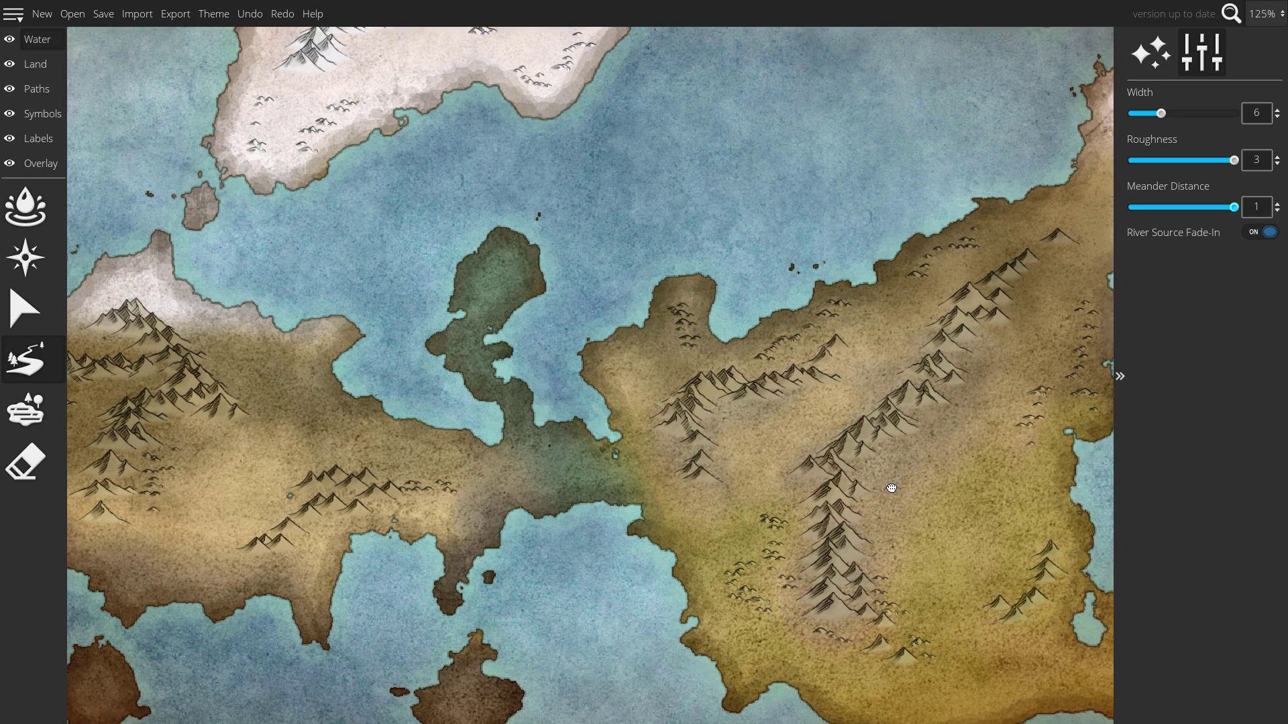
{"action": "left_click_drag", "start_coordinate": [741, 491], "coordinate": [519, 568]}
{"action": "scroll", "coordinate": [519, 569], "scroll_direction": "up", "scroll_amount": 3}
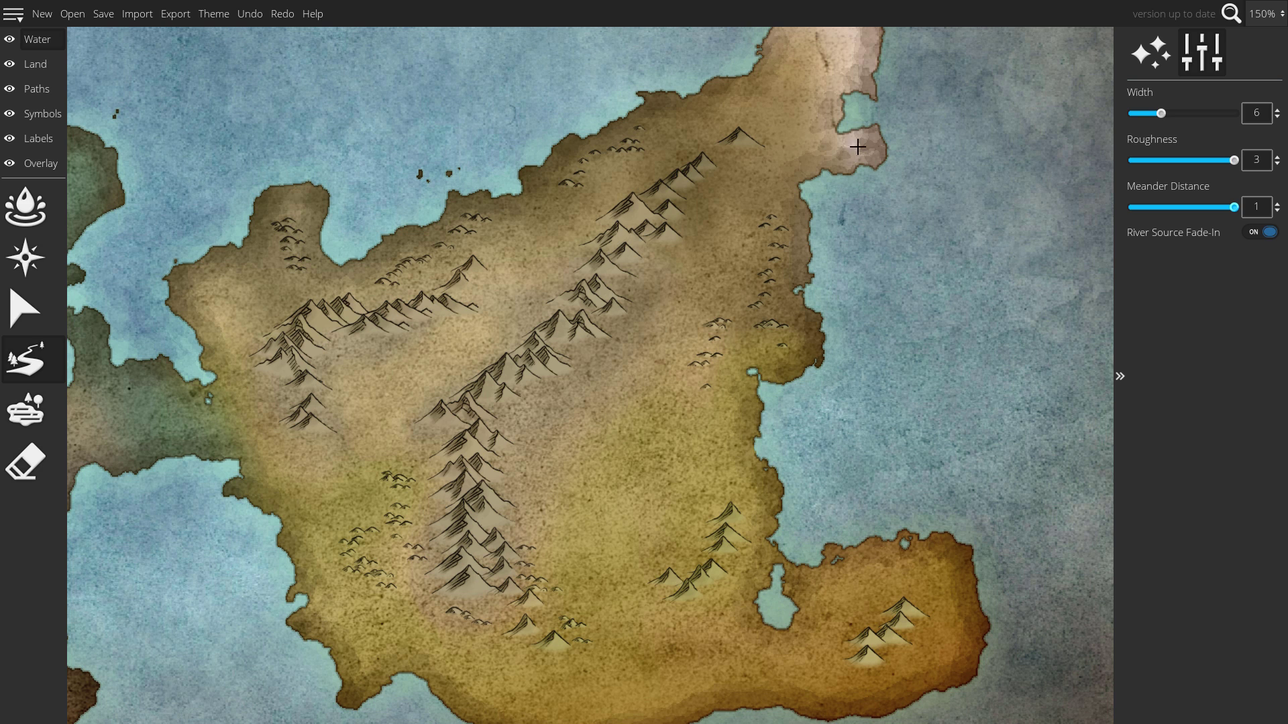
{"action": "scroll", "coordinate": [825, 517], "scroll_direction": "down", "scroll_amount": 2}
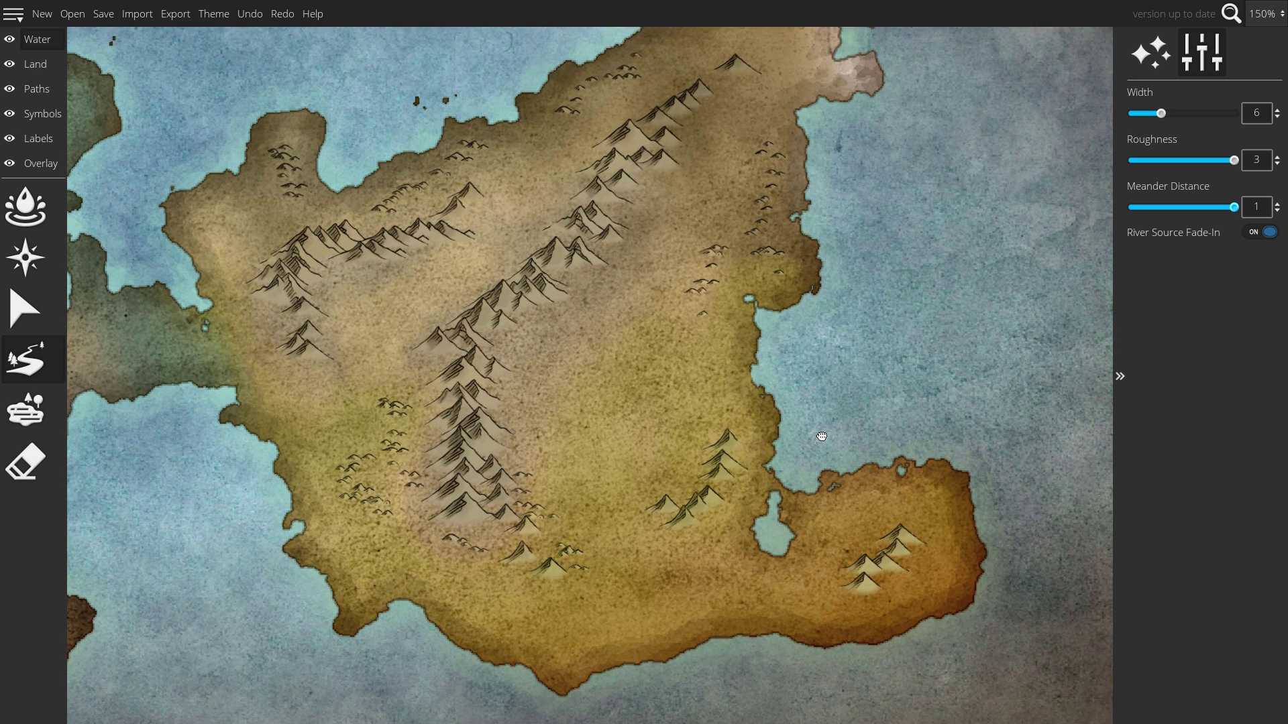
{"action": "scroll", "coordinate": [715, 380], "scroll_direction": "up", "scroll_amount": 1}
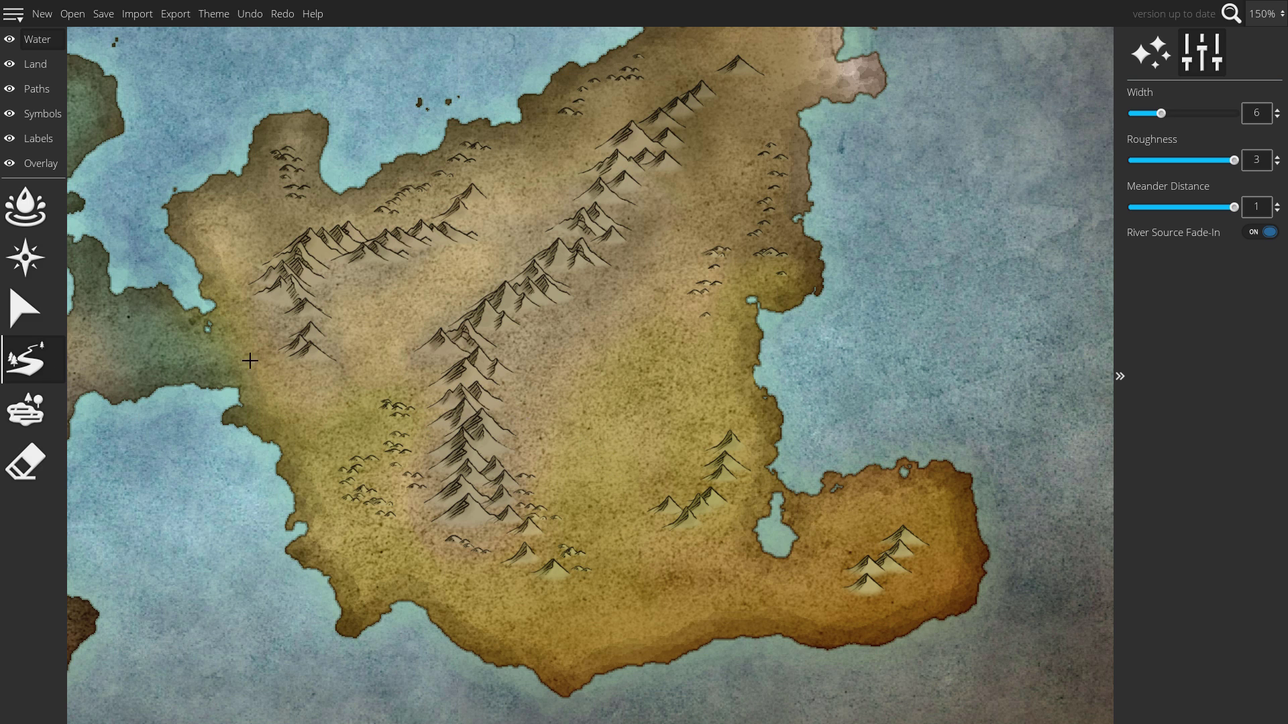
Draw the first river from the central mountains east to the coast, reducing how much it meanders.
{"action": "mouse_move", "coordinate": [520, 397]}
{"action": "left_mouse_down"}
{"action": "mouse_move", "coordinate": [554, 481]}
{"action": "mouse_move", "coordinate": [647, 478]}
{"action": "mouse_move", "coordinate": [1113, 230]}
{"action": "left_mouse_up"}
{"action": "left_click_drag", "start_coordinate": [1234, 160], "coordinate": [1184, 161]}
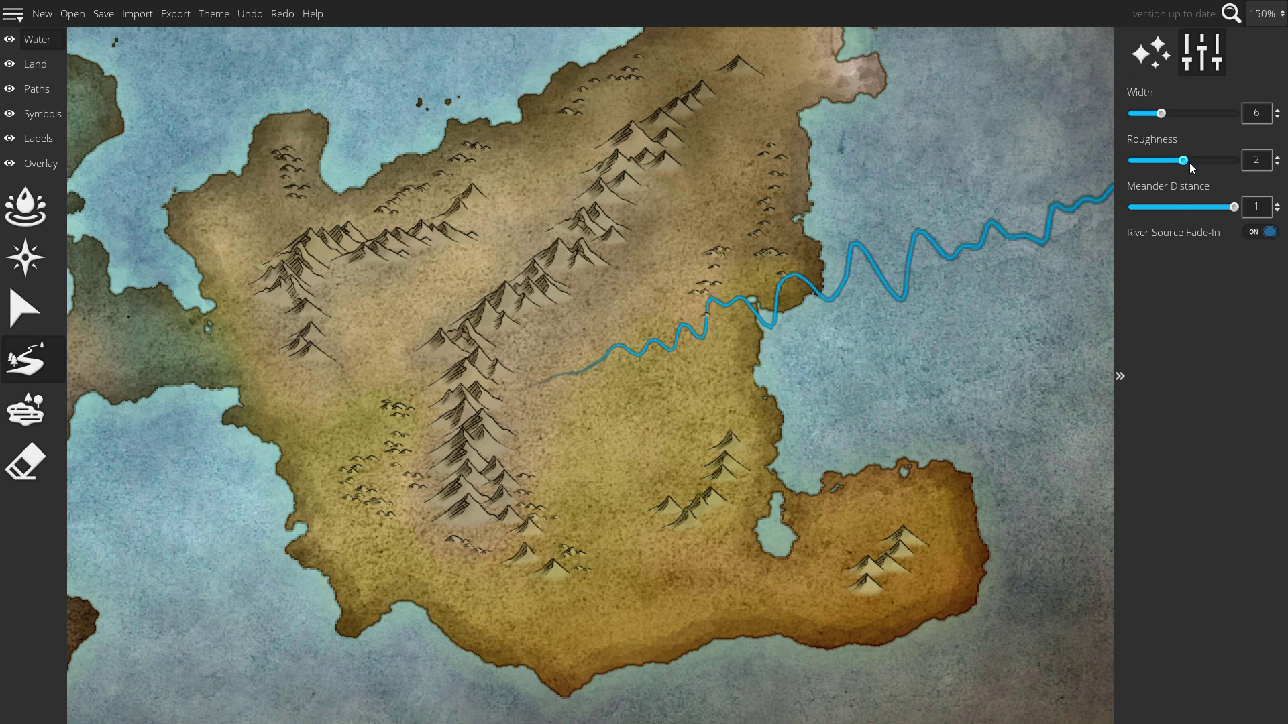
{"action": "left_click_drag", "start_coordinate": [1185, 210], "coordinate": [1170, 208]}
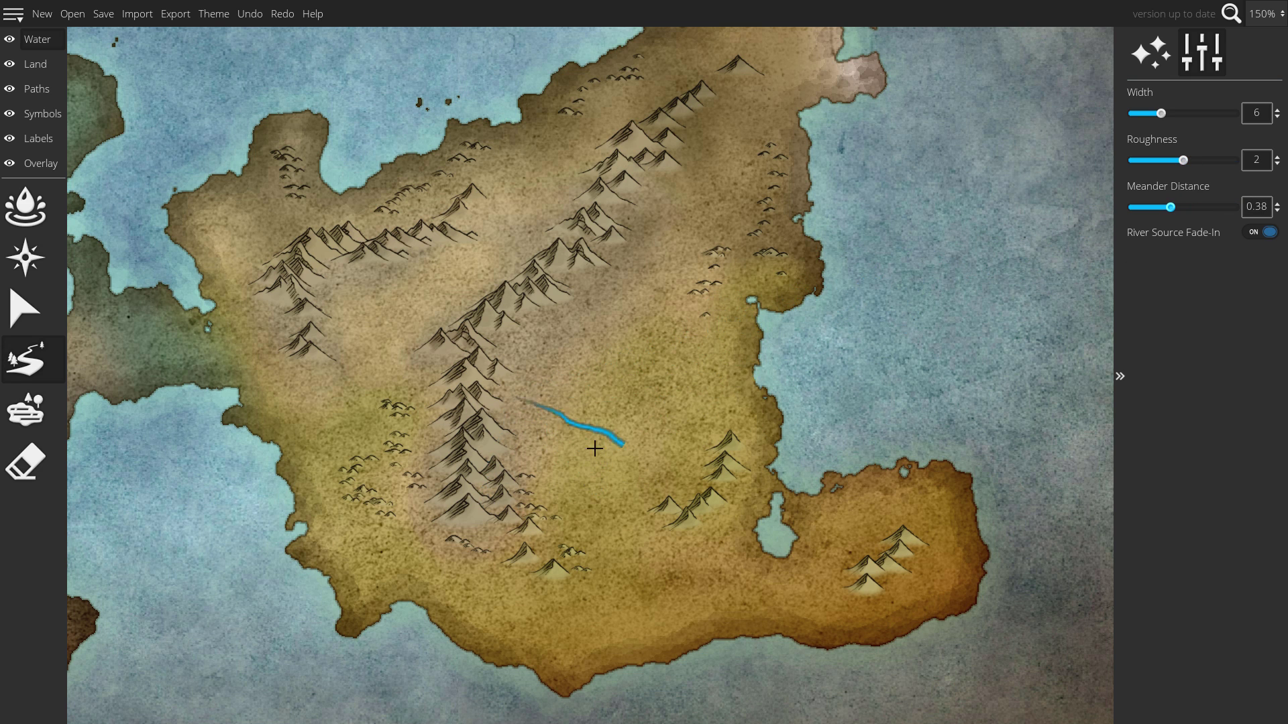
{"action": "mouse_move", "coordinate": [579, 430]}
{"action": "left_mouse_down"}
{"action": "mouse_move", "coordinate": [567, 437]}
{"action": "mouse_move", "coordinate": [573, 490]}
{"action": "mouse_move", "coordinate": [614, 503]}
{"action": "mouse_move", "coordinate": [666, 483]}
{"action": "mouse_move", "coordinate": [694, 421]}
{"action": "mouse_move", "coordinate": [753, 418]}
{"action": "mouse_move", "coordinate": [771, 454]}
{"action": "mouse_move", "coordinate": [776, 445]}
{"action": "left_mouse_up"}
{"action": "scroll", "coordinate": [729, 415], "scroll_direction": "down", "scroll_amount": 2}
{"action": "scroll", "coordinate": [738, 415], "scroll_direction": "up", "scroll_amount": 5}
{"action": "left_click_drag", "start_coordinate": [779, 441], "coordinate": [779, 440]}
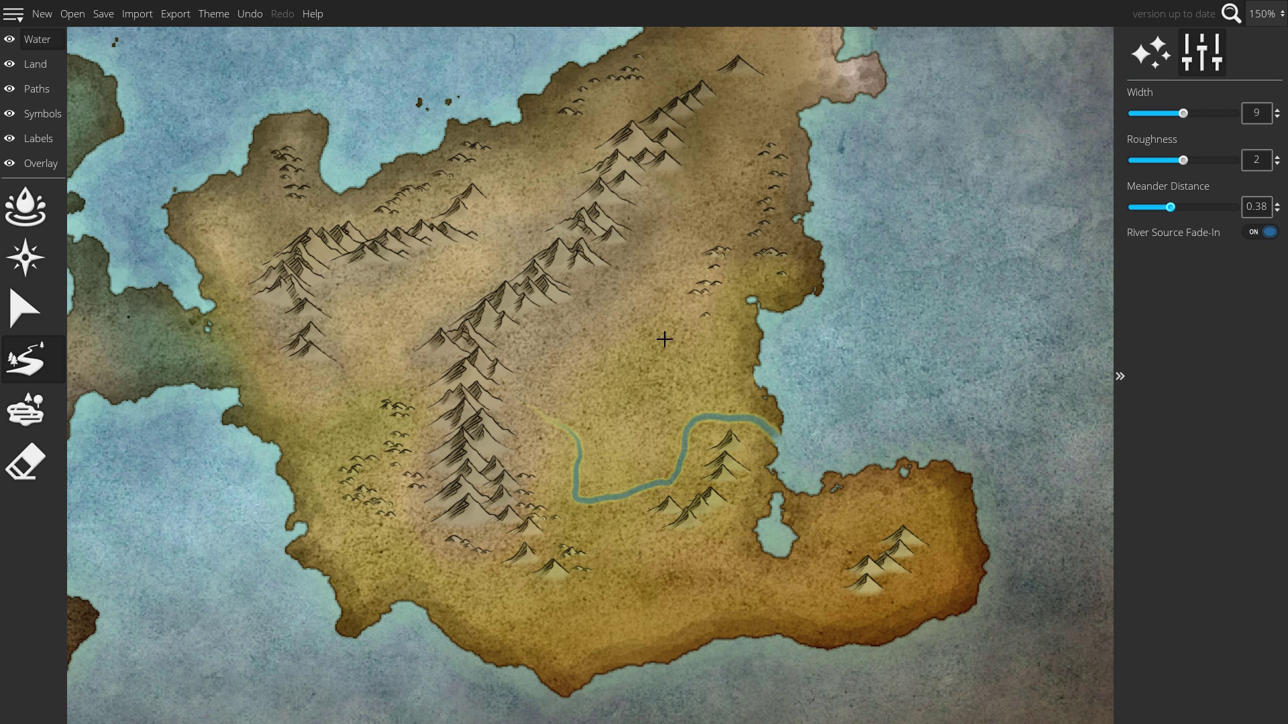
Draw a second river from the mountain slopes northeast to the northern sea, with Meander Distance at 0.22.
{"action": "mouse_move", "coordinate": [530, 354]}
{"action": "left_mouse_down"}
{"action": "mouse_move", "coordinate": [661, 308]}
{"action": "mouse_move", "coordinate": [632, 259]}
{"action": "mouse_move", "coordinate": [621, 316]}
{"action": "mouse_move", "coordinate": [628, 306]}
{"action": "left_mouse_up"}
{"action": "scroll", "coordinate": [633, 273], "scroll_direction": "down", "scroll_amount": 3}
{"action": "scroll", "coordinate": [628, 305], "scroll_direction": "down", "scroll_amount": 1}
{"action": "left_click_drag", "start_coordinate": [1170, 207], "coordinate": [1153, 207]}
{"action": "mouse_move", "coordinate": [636, 294]}
{"action": "left_mouse_down"}
{"action": "mouse_move", "coordinate": [715, 192]}
{"action": "mouse_move", "coordinate": [734, 119]}
{"action": "mouse_move", "coordinate": [793, 92]}
{"action": "mouse_move", "coordinate": [803, 115]}
{"action": "left_mouse_up"}
{"action": "scroll", "coordinate": [716, 187], "scroll_direction": "up", "scroll_amount": 1}
{"action": "scroll", "coordinate": [733, 130], "scroll_direction": "up", "scroll_amount": 2}
{"action": "key", "text": "ctrl+z"}
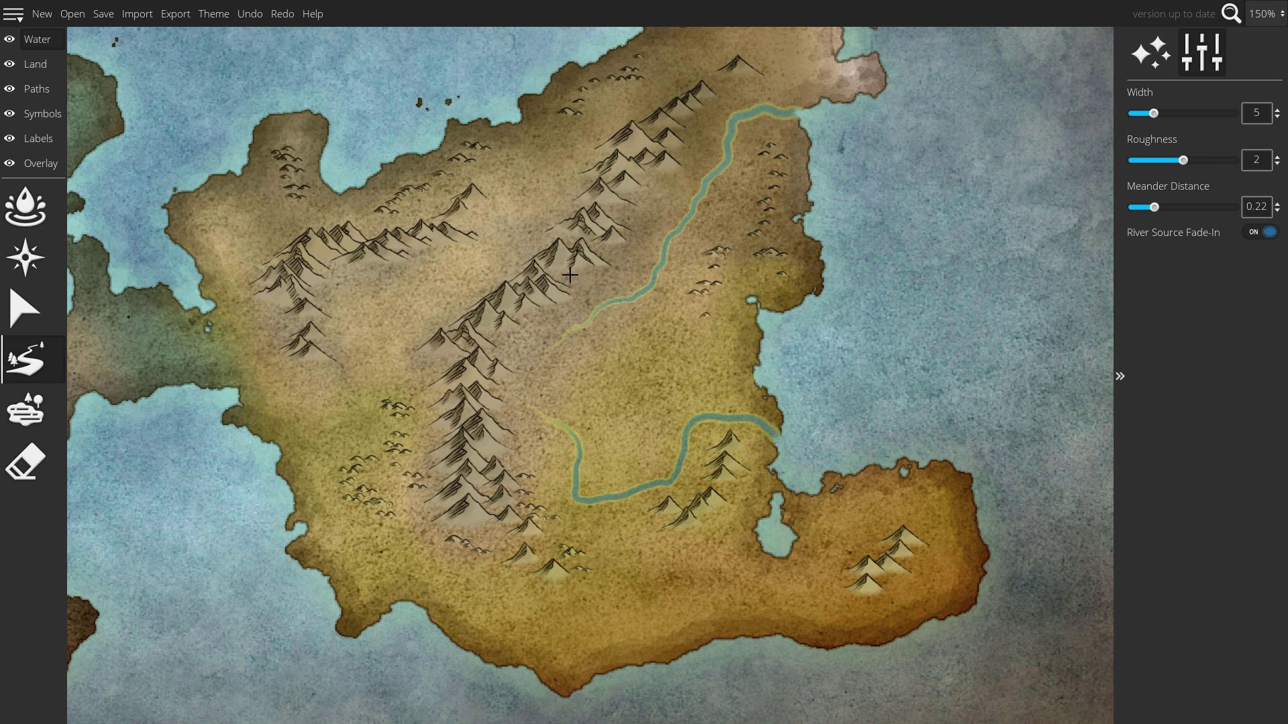
Add eight short width-4 tributaries feeding both rivers from the western land, northern mountains and southern hills.
{"action": "mouse_move", "coordinate": [522, 446]}
{"action": "left_mouse_down"}
{"action": "mouse_move", "coordinate": [533, 481]}
{"action": "mouse_move", "coordinate": [556, 490]}
{"action": "mouse_move", "coordinate": [553, 474]}
{"action": "mouse_move", "coordinate": [606, 526]}
{"action": "mouse_move", "coordinate": [629, 497]}
{"action": "left_mouse_up"}
{"action": "mouse_move", "coordinate": [711, 540]}
{"action": "left_mouse_down"}
{"action": "mouse_move", "coordinate": [637, 532]}
{"action": "mouse_move", "coordinate": [628, 497]}
{"action": "left_mouse_up"}
{"action": "left_click_drag", "start_coordinate": [643, 179], "coordinate": [706, 176]}
{"action": "left_click_drag", "start_coordinate": [592, 275], "coordinate": [652, 277]}
{"action": "mouse_move", "coordinate": [533, 324]}
{"action": "left_mouse_down"}
{"action": "mouse_move", "coordinate": [572, 296]}
{"action": "mouse_move", "coordinate": [616, 299]}
{"action": "left_mouse_up"}
{"action": "mouse_move", "coordinate": [702, 80]}
{"action": "left_mouse_down"}
{"action": "mouse_move", "coordinate": [737, 85]}
{"action": "mouse_move", "coordinate": [744, 109]}
{"action": "left_mouse_up"}
{"action": "left_click_drag", "start_coordinate": [701, 459], "coordinate": [717, 421]}
{"action": "mouse_move", "coordinate": [534, 371]}
{"action": "left_mouse_down"}
{"action": "mouse_move", "coordinate": [607, 402]}
{"action": "mouse_move", "coordinate": [600, 444]}
{"action": "mouse_move", "coordinate": [577, 463]}
{"action": "left_mouse_up"}
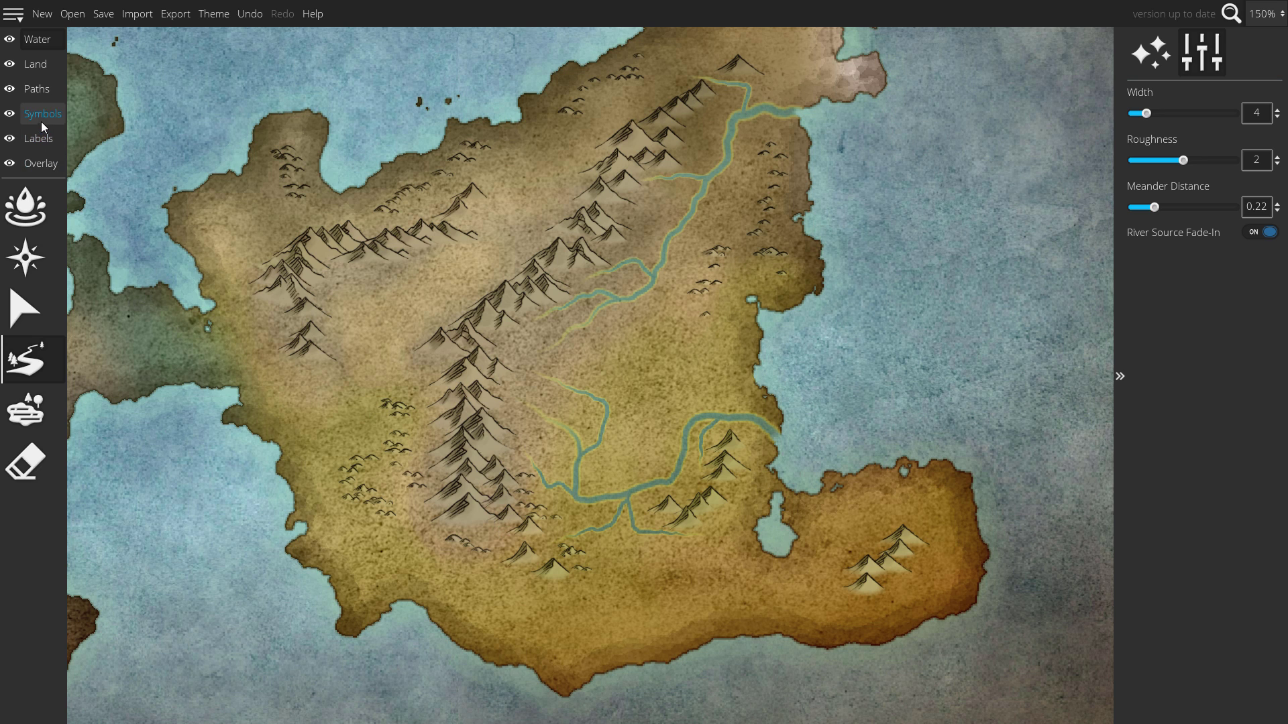
Set up a small Land-layer paint brush with a new light green swatch at opacity 0.18.
{"action": "left_click", "coordinate": [35, 66]}
{"action": "left_click", "coordinate": [25, 461]}
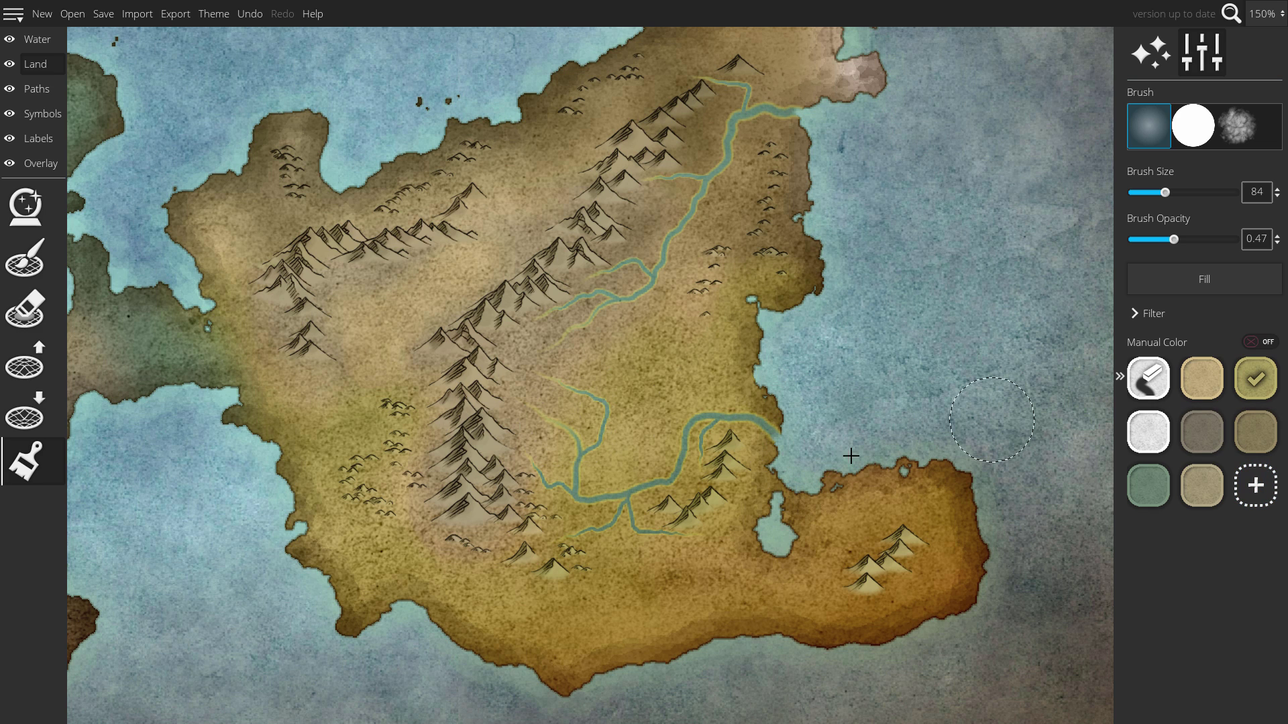
{"action": "left_click", "coordinate": [1139, 193]}
{"action": "right_click", "coordinate": [1255, 389]}
{"action": "left_click", "coordinate": [1257, 400]}
{"action": "left_click", "coordinate": [590, 523]}
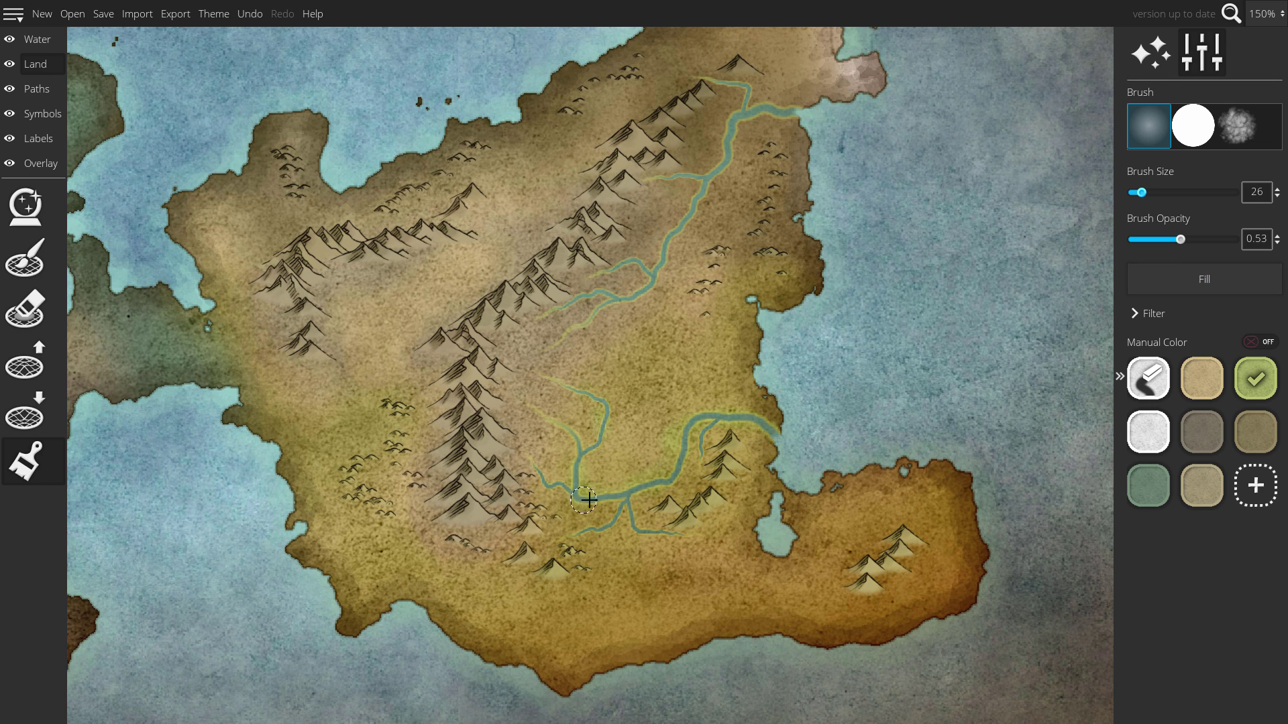
{"action": "left_click", "coordinate": [1256, 485]}
{"action": "left_click", "coordinate": [607, 528]}
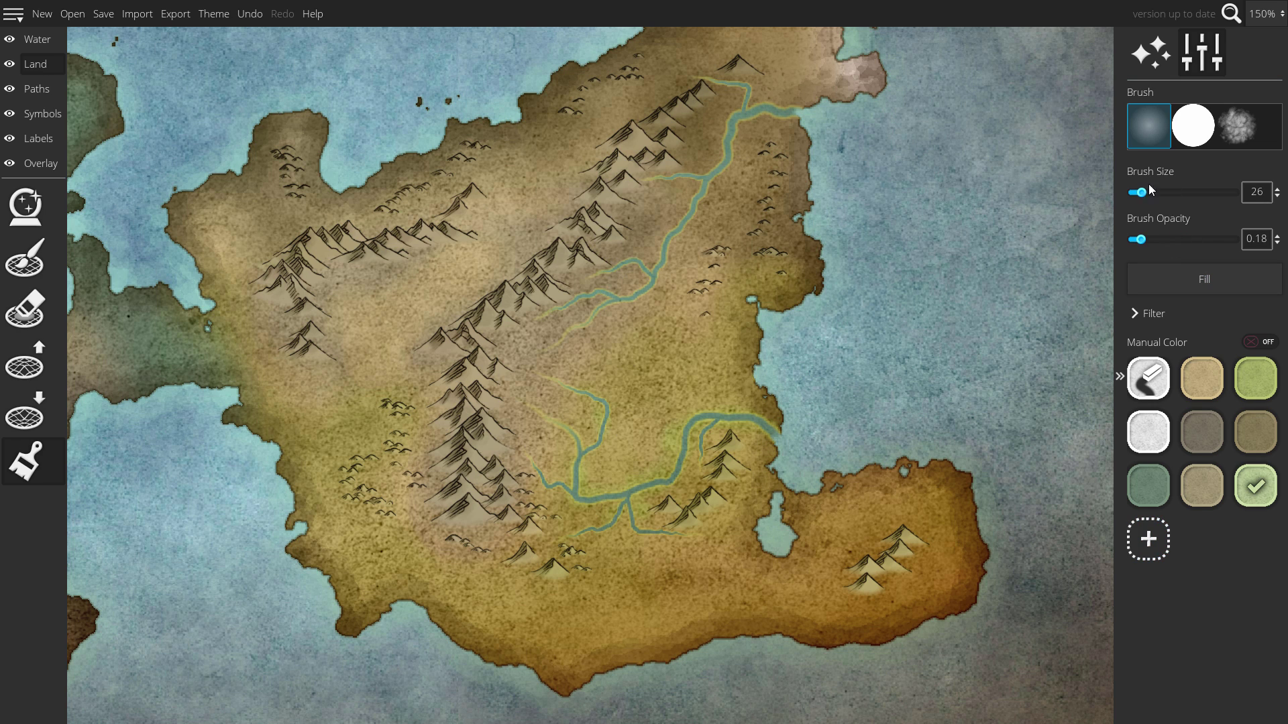
Paint a pale green wash along the northern river bend and the southern river.
{"action": "mouse_move", "coordinate": [673, 240]}
{"action": "left_mouse_down"}
{"action": "mouse_move", "coordinate": [771, 121]}
{"action": "mouse_move", "coordinate": [746, 137]}
{"action": "left_mouse_up"}
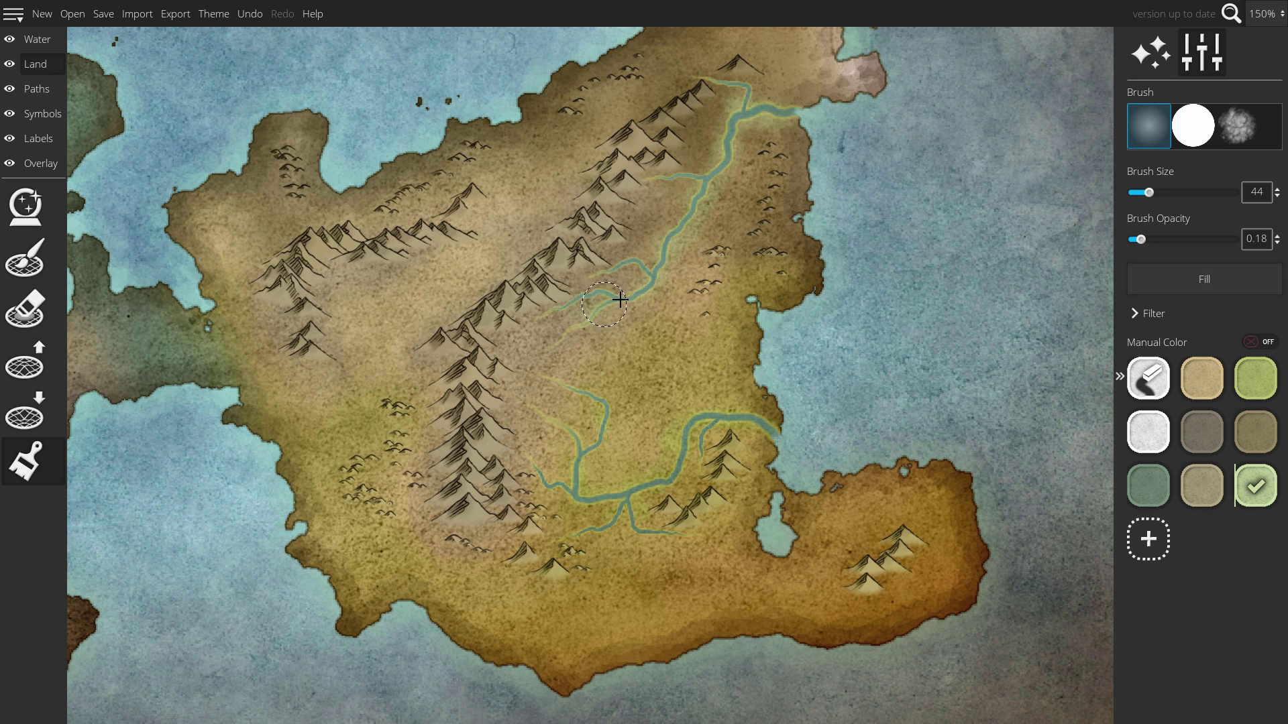
{"action": "left_click_drag", "start_coordinate": [744, 131], "coordinate": [798, 127]}
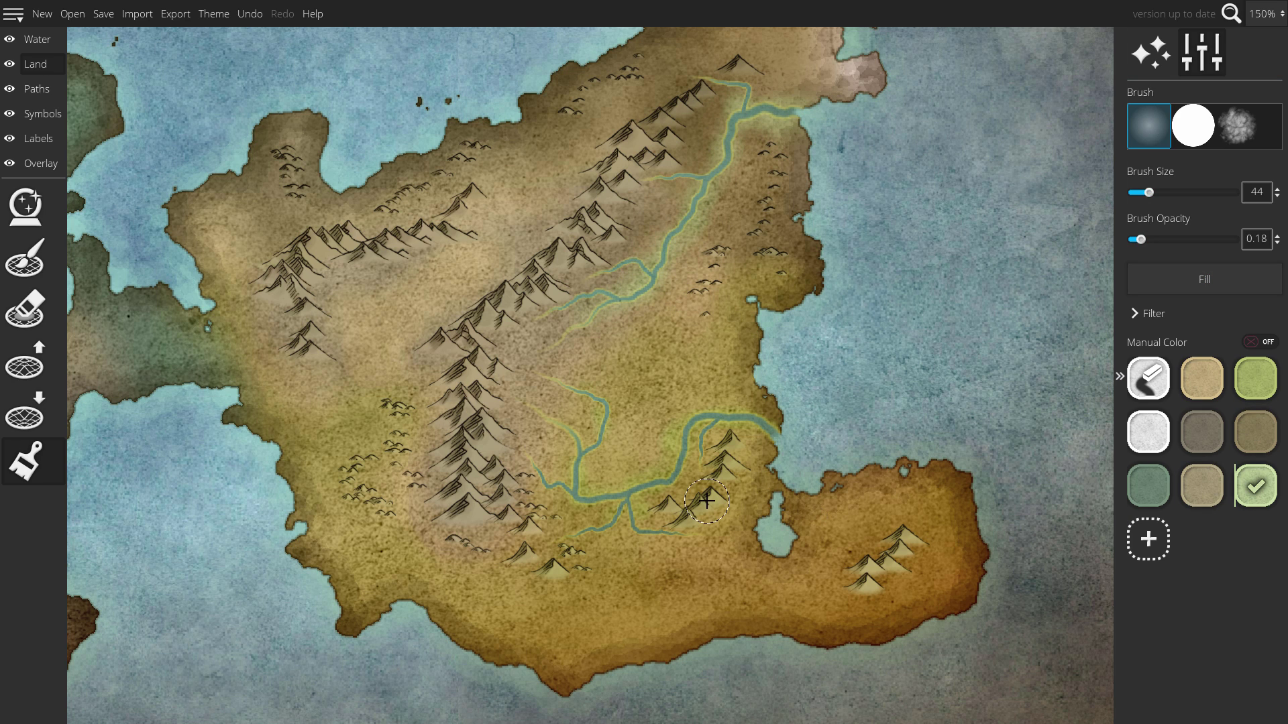
{"action": "mouse_move", "coordinate": [709, 491]}
{"action": "left_mouse_down"}
{"action": "mouse_move", "coordinate": [690, 478]}
{"action": "mouse_move", "coordinate": [696, 457]}
{"action": "left_mouse_up"}
Undo the last green strokes, return to the Water layer's River tool and disable River Source Fade-In.
{"action": "key", "text": "ctrl+z"}
{"action": "key", "text": "bracketright"}
{"action": "key", "text": "bracketright"}
{"action": "key", "text": "bracketright"}
{"action": "key", "text": "bracketright"}
{"action": "left_click", "coordinate": [47, 40]}
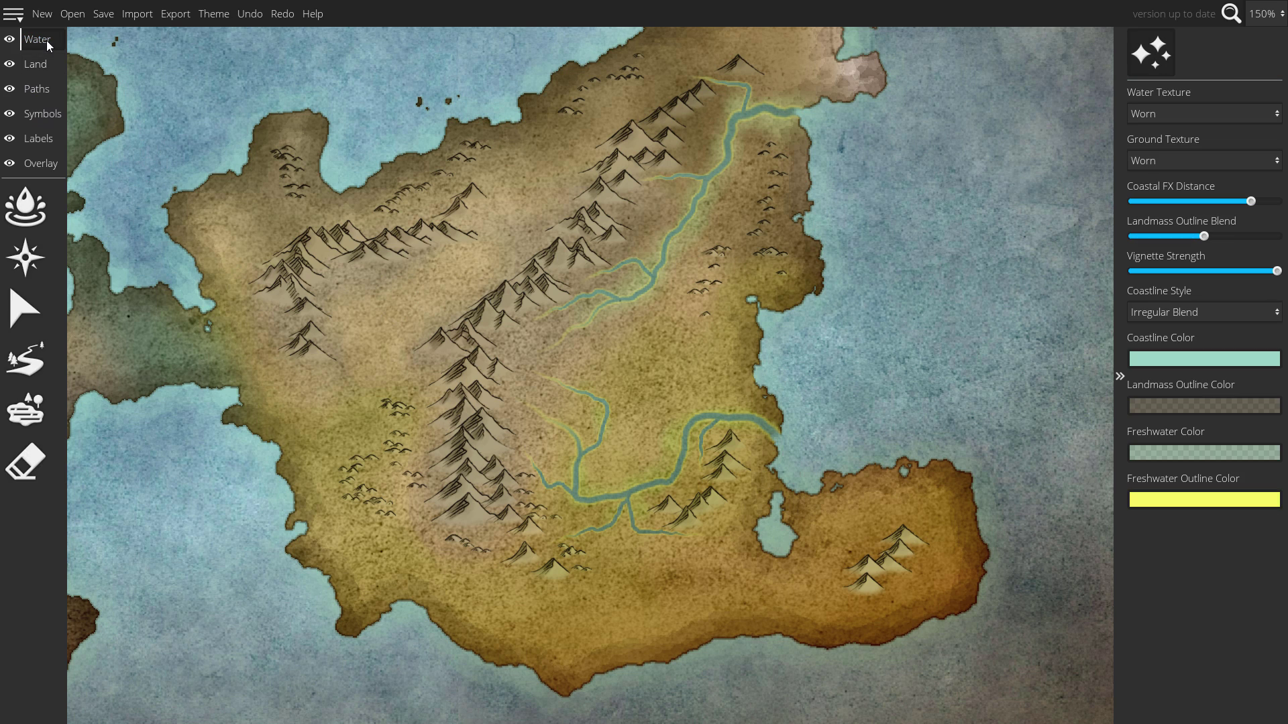
{"action": "left_click", "coordinate": [30, 365]}
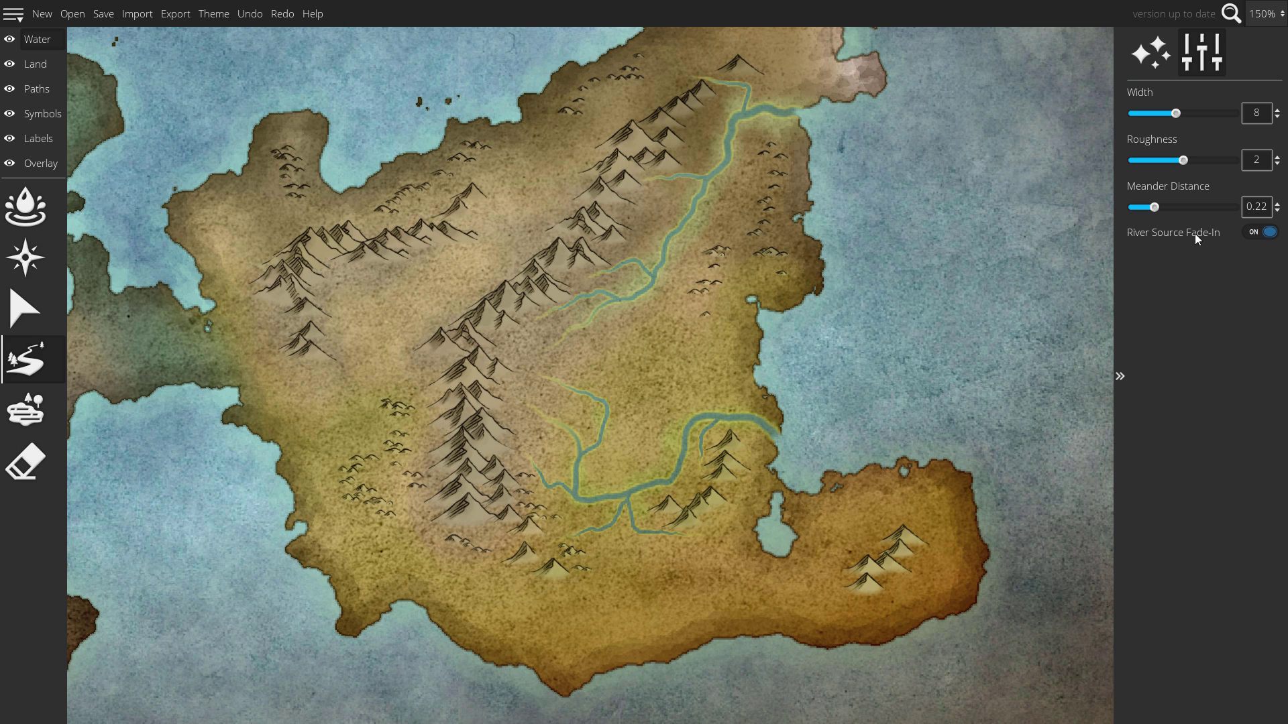
{"action": "left_click", "coordinate": [1268, 232]}
Test a short river to the coast, remove it, and set the river width to 6.
{"action": "left_click_drag", "start_coordinate": [678, 348], "coordinate": [762, 361]}
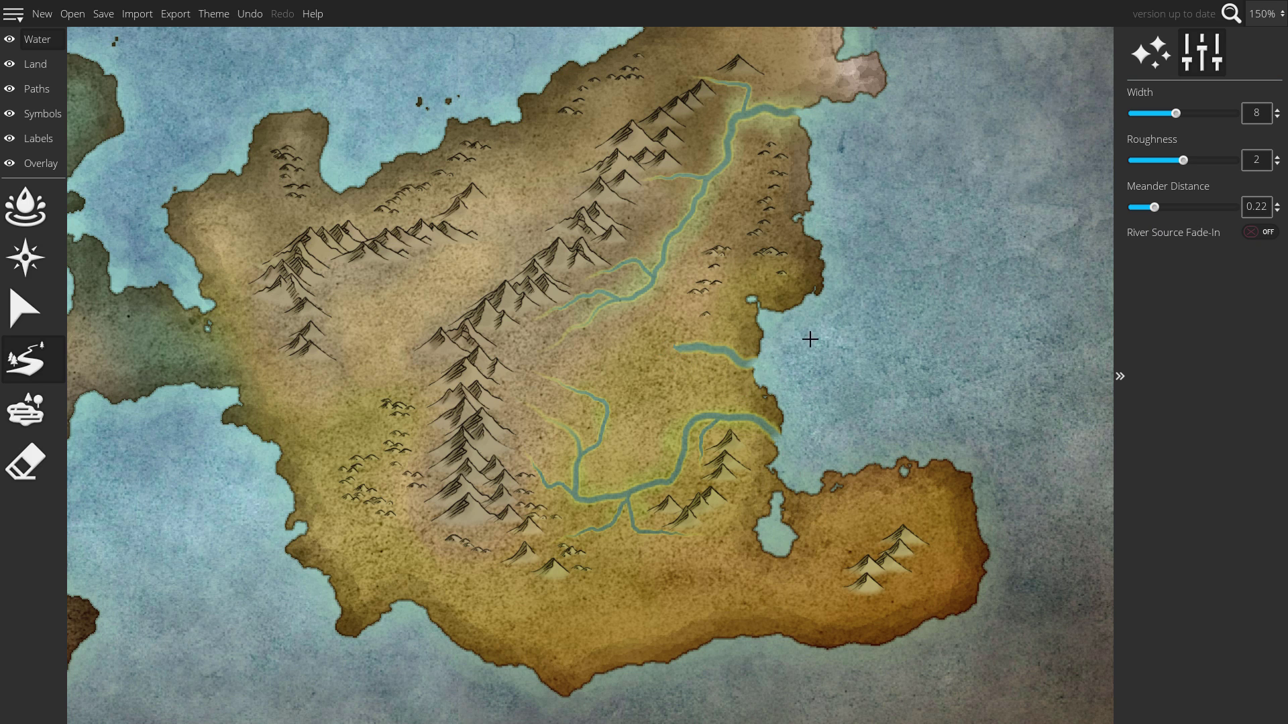
{"action": "key", "text": "ctrl+z"}
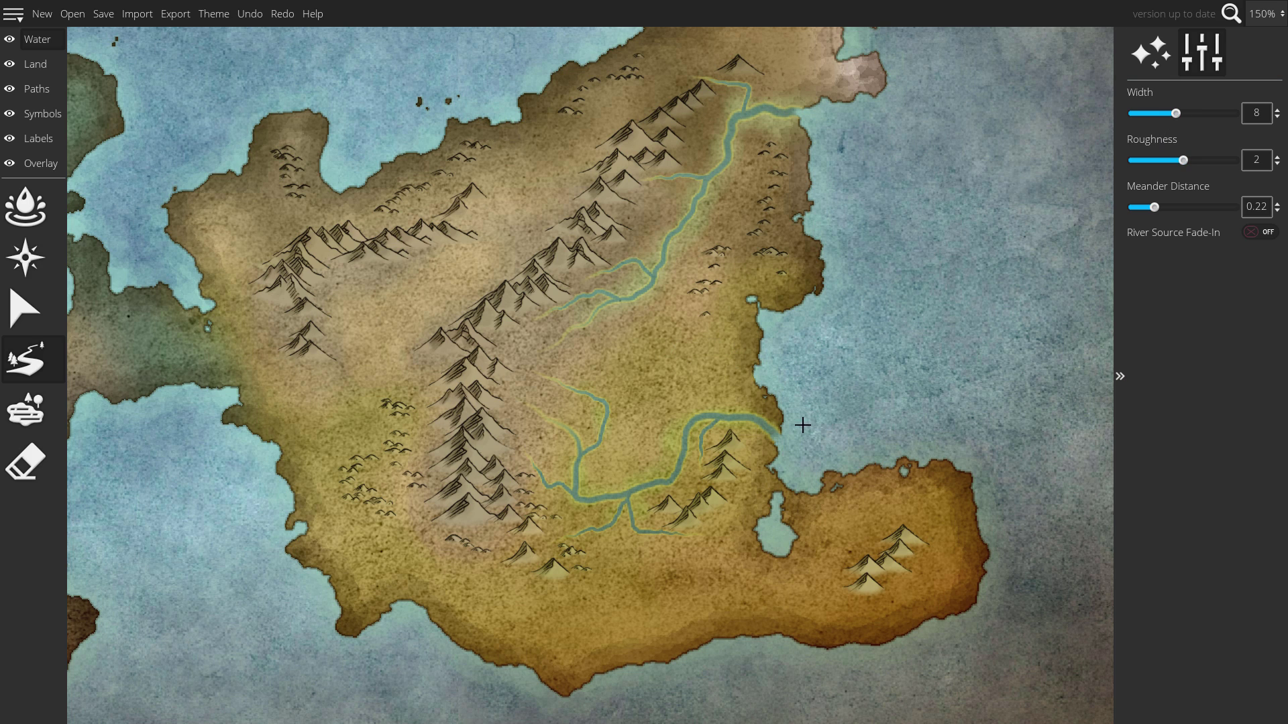
{"action": "left_click", "coordinate": [1160, 114]}
Lower Meander Distance to 0.11 and draw three delta branches from the southern river mouth to the coast.
{"action": "scroll", "coordinate": [762, 423], "scroll_direction": "up", "scroll_amount": 5}
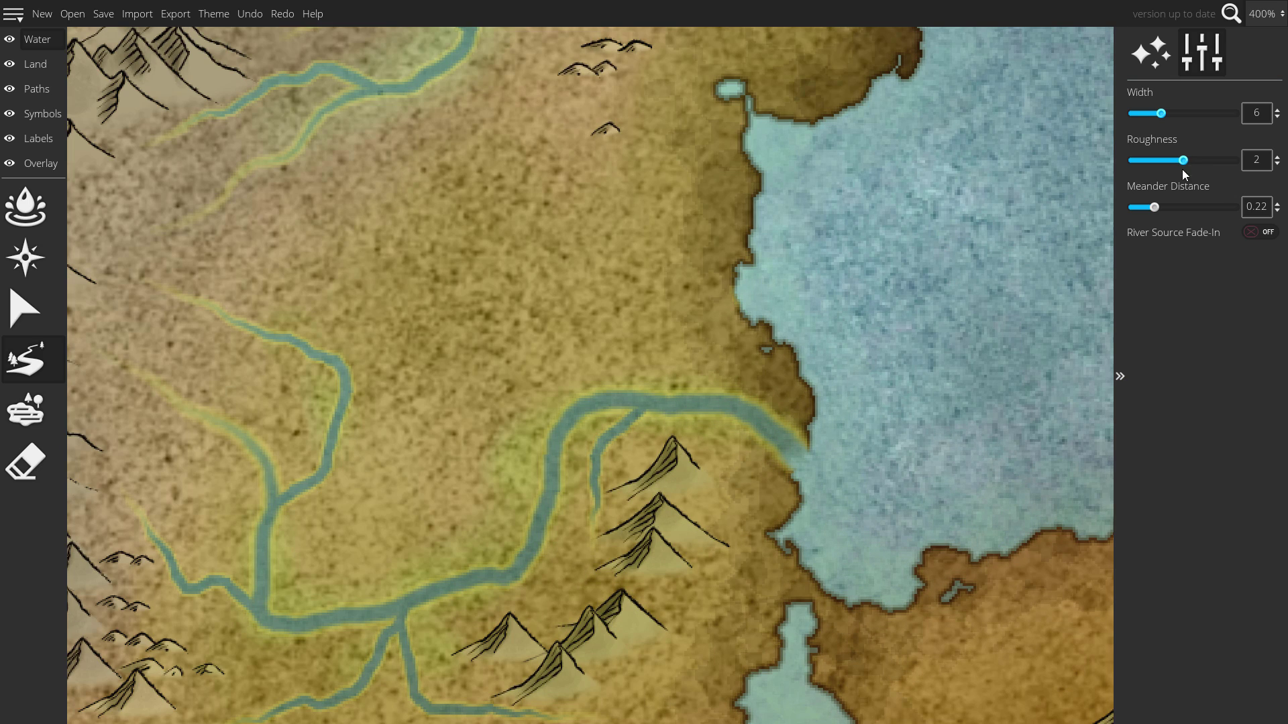
{"action": "left_click_drag", "start_coordinate": [1153, 207], "coordinate": [1144, 210]}
{"action": "mouse_move", "coordinate": [694, 396]}
{"action": "left_mouse_down"}
{"action": "mouse_move", "coordinate": [742, 370]}
{"action": "mouse_move", "coordinate": [808, 374]}
{"action": "left_mouse_up"}
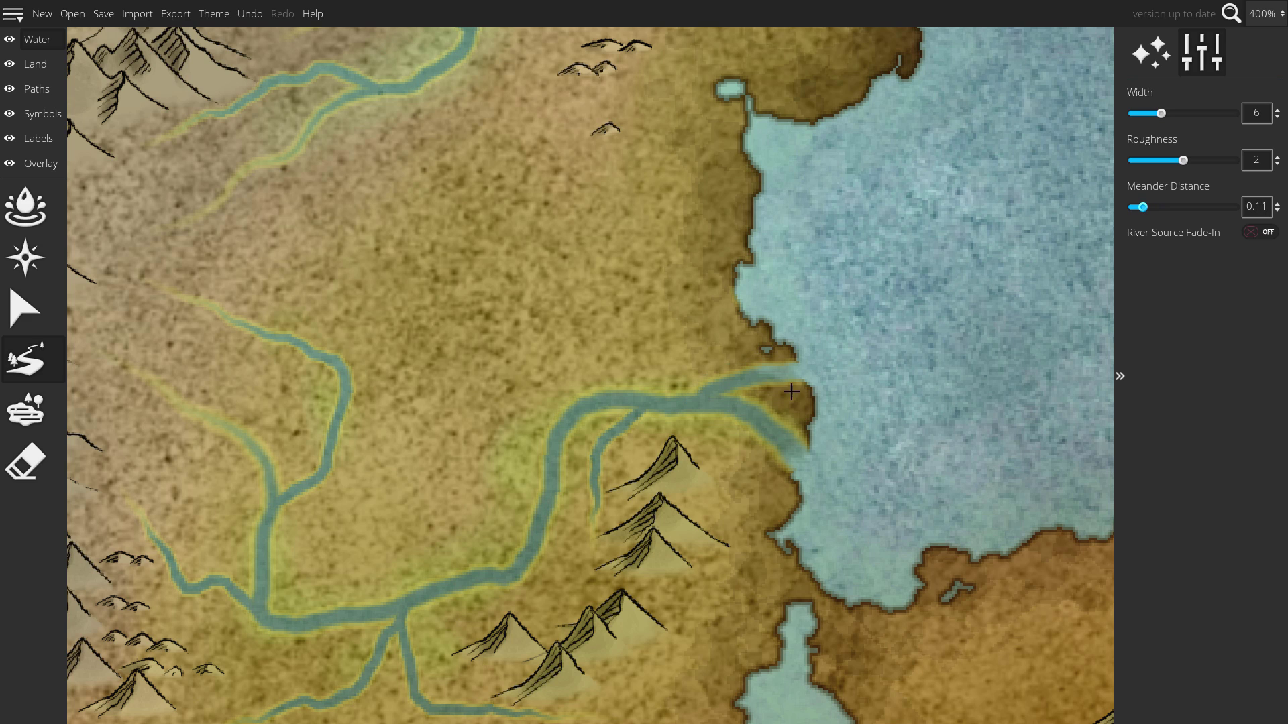
{"action": "mouse_move", "coordinate": [686, 406]}
{"action": "left_mouse_down"}
{"action": "mouse_move", "coordinate": [733, 471]}
{"action": "mouse_move", "coordinate": [781, 469]}
{"action": "mouse_move", "coordinate": [766, 508]}
{"action": "mouse_move", "coordinate": [779, 520]}
{"action": "left_mouse_up"}
{"action": "left_click_drag", "start_coordinate": [737, 469], "coordinate": [827, 464]}
Fan out further branches northeast and southeast from the other river mouth, narrowing the width for thinner branches.
{"action": "mouse_move", "coordinate": [625, 398]}
{"action": "left_mouse_down"}
{"action": "mouse_move", "coordinate": [707, 359]}
{"action": "mouse_move", "coordinate": [770, 368]}
{"action": "left_mouse_up"}
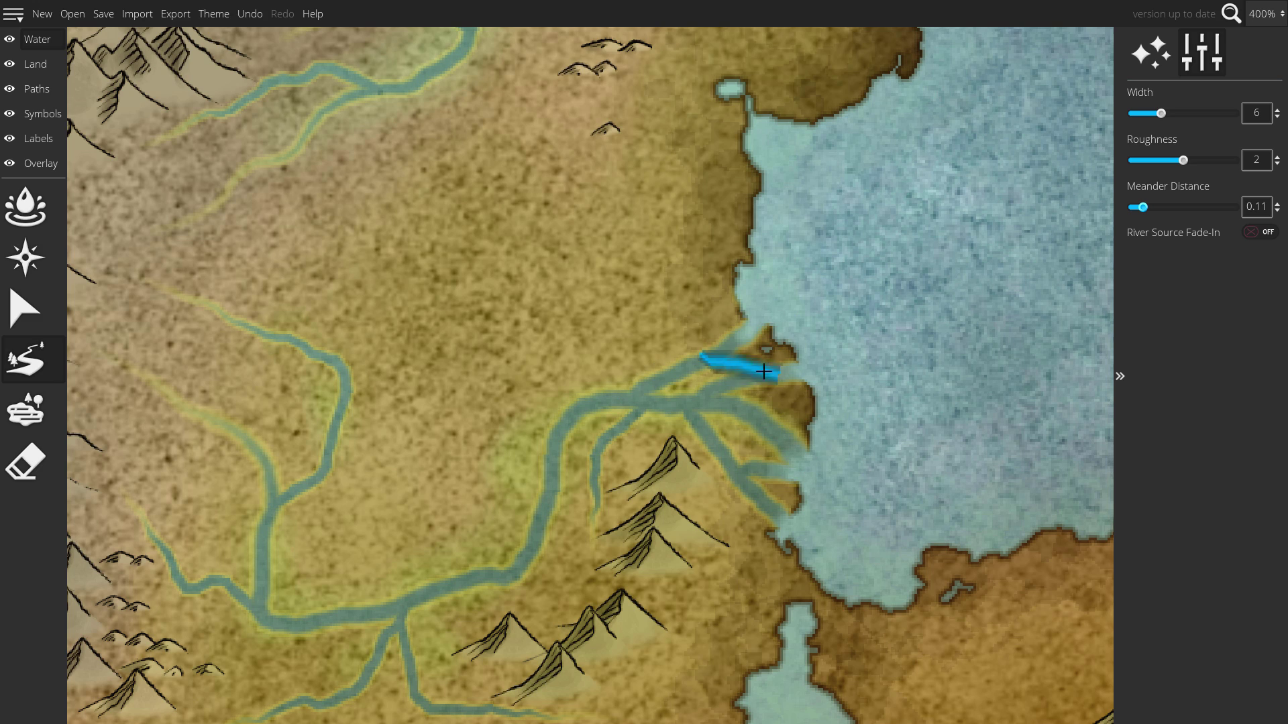
{"action": "scroll", "coordinate": [770, 368], "scroll_direction": "down", "scroll_amount": 5}
{"action": "scroll", "coordinate": [776, 299], "scroll_direction": "up", "scroll_amount": 8}
{"action": "mouse_move", "coordinate": [595, 296]}
{"action": "left_mouse_down"}
{"action": "mouse_move", "coordinate": [728, 393]}
{"action": "mouse_move", "coordinate": [835, 427]}
{"action": "left_mouse_up"}
{"action": "key", "text": "bracketleft"}
{"action": "key", "text": "bracketleft"}
{"action": "mouse_move", "coordinate": [664, 285]}
{"action": "left_mouse_down"}
{"action": "mouse_move", "coordinate": [822, 229]}
{"action": "mouse_move", "coordinate": [796, 230]}
{"action": "mouse_move", "coordinate": [979, 221]}
{"action": "left_mouse_up"}
{"action": "scroll", "coordinate": [821, 335], "scroll_direction": "down", "scroll_amount": 8}
{"action": "scroll", "coordinate": [821, 336], "scroll_direction": "up", "scroll_amount": 2}
{"action": "key", "text": "bracketleft"}
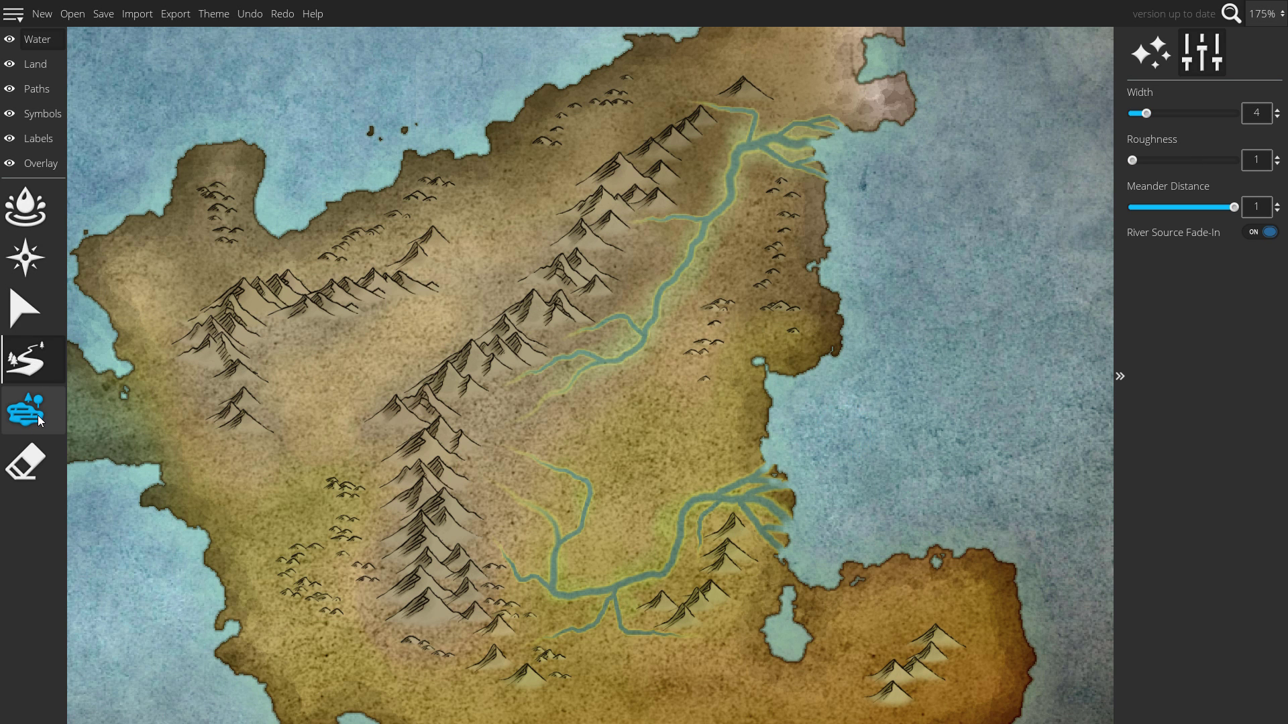
Paint a small lake onto the northern river with the Lake tool at brush size 78, roughness 0.53.
{"action": "left_click", "coordinate": [39, 420]}
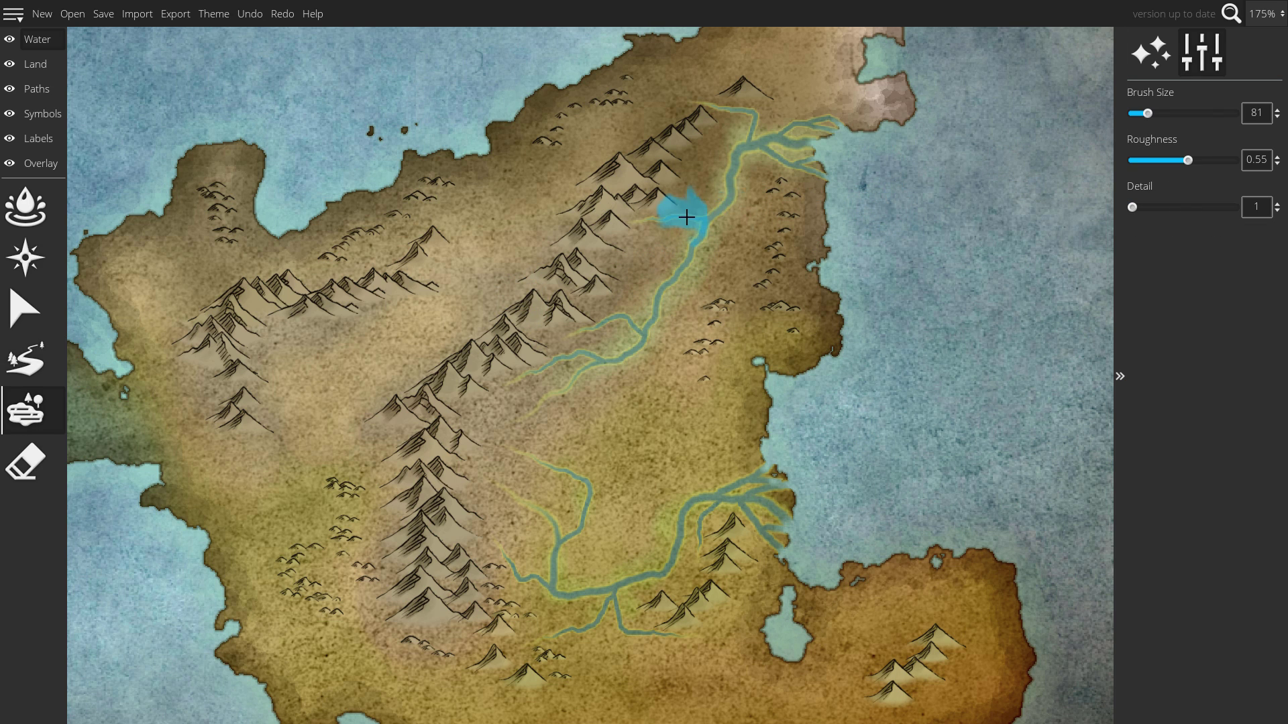
{"action": "mouse_move", "coordinate": [1147, 114]}
{"action": "left_mouse_down"}
{"action": "mouse_move", "coordinate": [1201, 113]}
{"action": "mouse_move", "coordinate": [1147, 114]}
{"action": "left_mouse_up"}
{"action": "left_click_drag", "start_coordinate": [1188, 160], "coordinate": [1186, 160]}
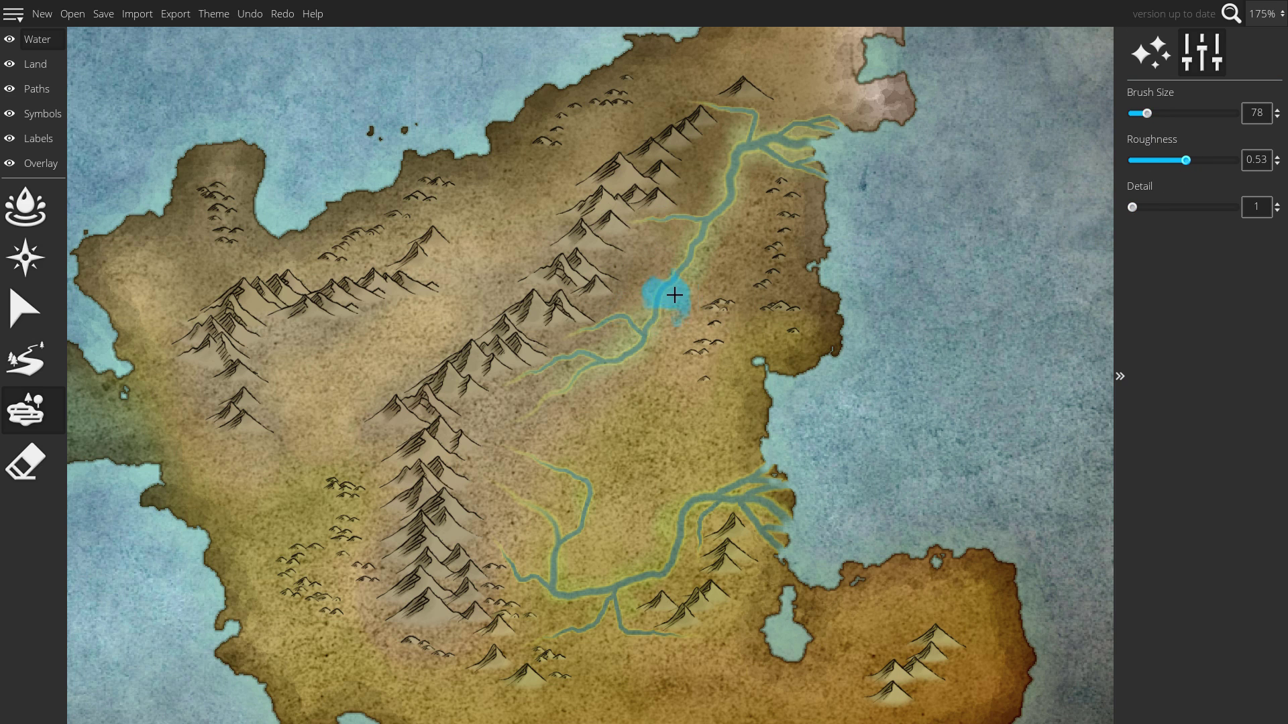